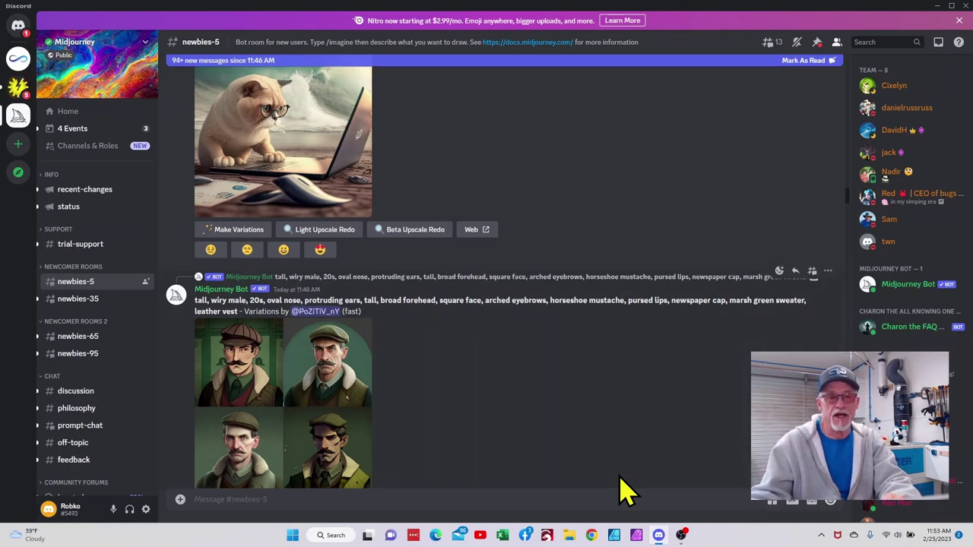
Browse the newbies-5 room's generated images and the prompts behind them, including the Red Bull poster and the cat as god of thunder
scroll(619, 491, up, 15)
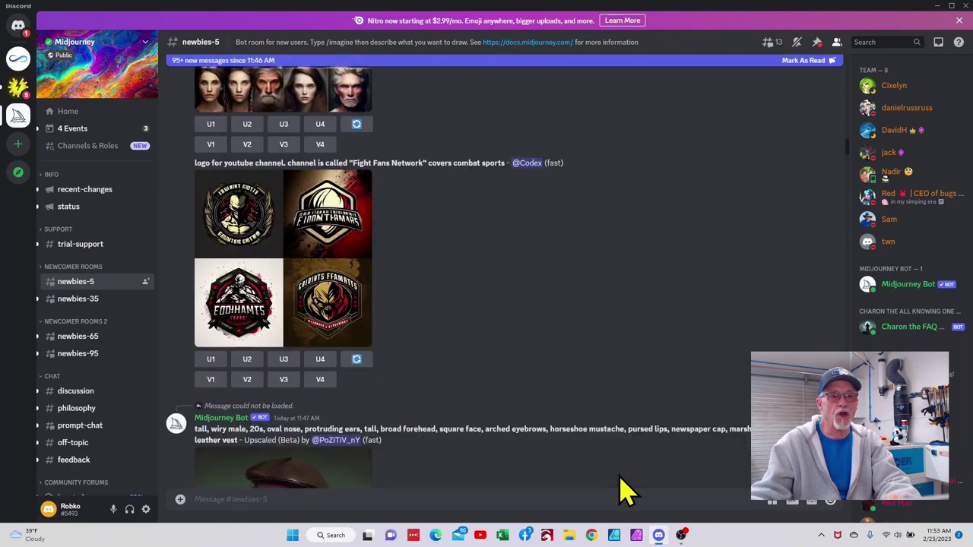
scroll(621, 488, up, 15)
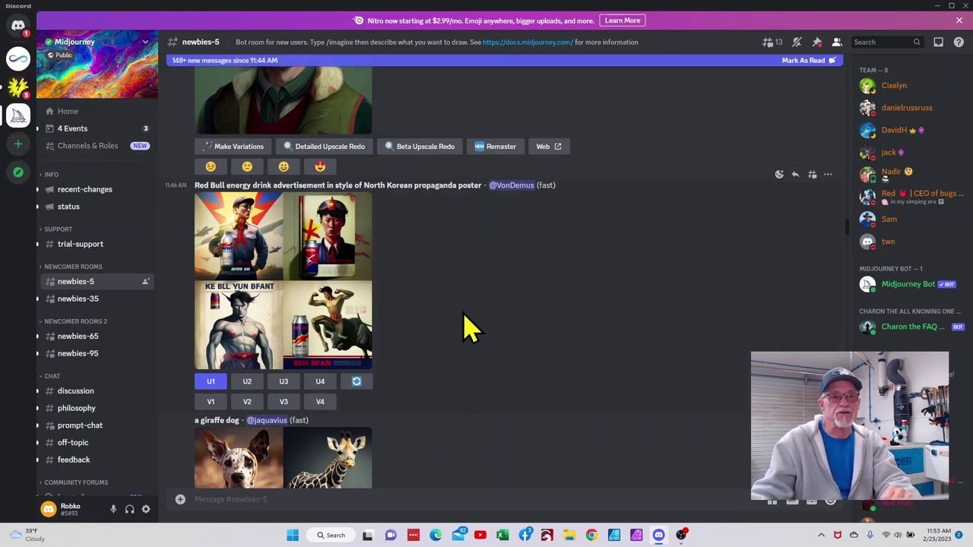
scroll(467, 327, down, 15)
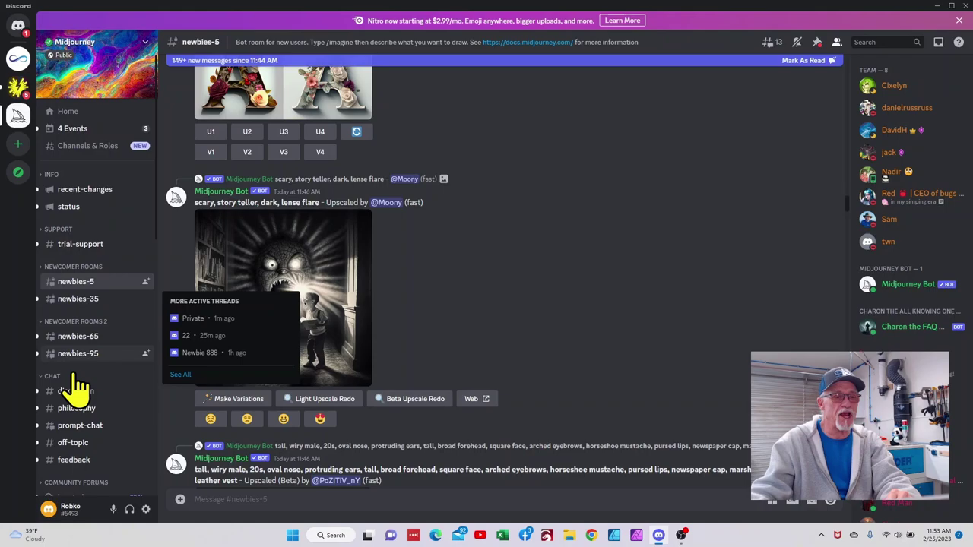
mouse_move(82, 364)
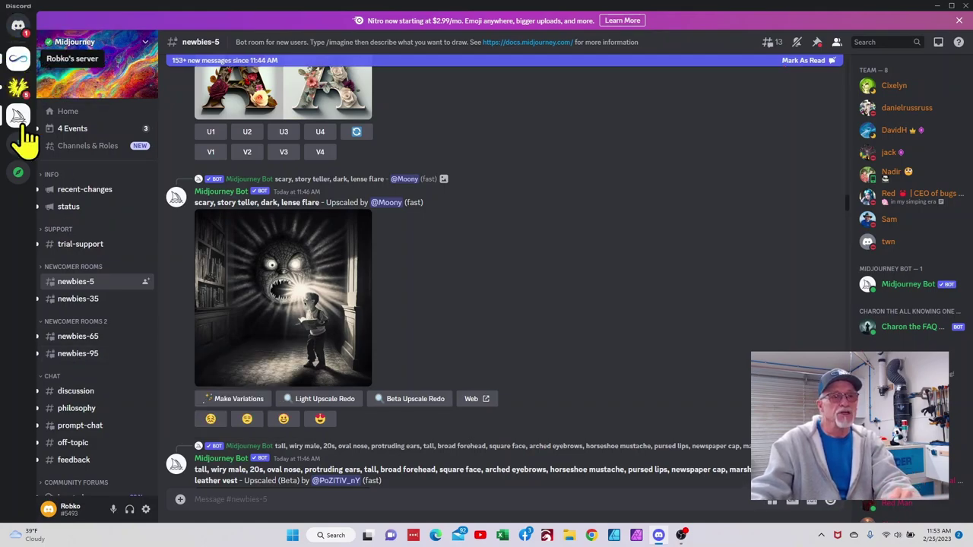
scroll(345, 323, down, 15)
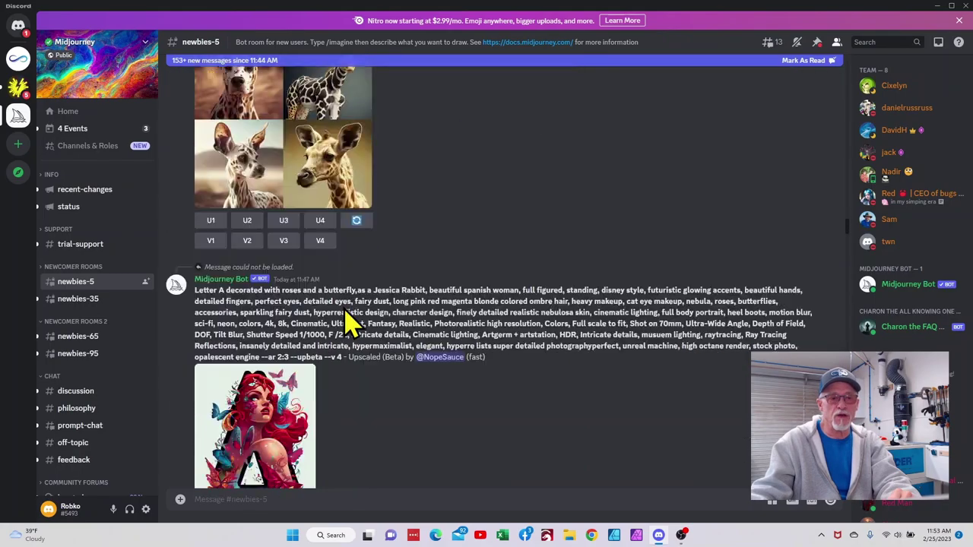
scroll(346, 323, down, 10)
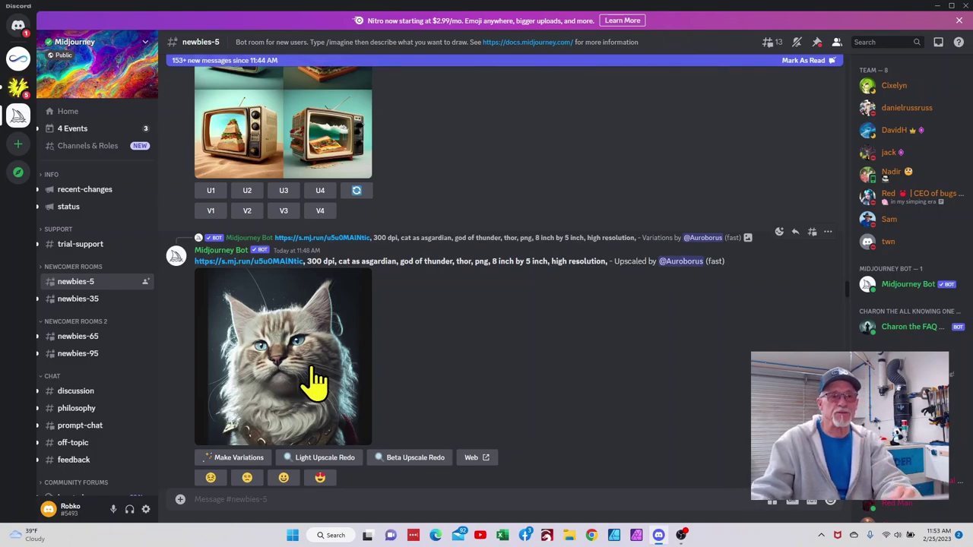
scroll(315, 334, up, 10)
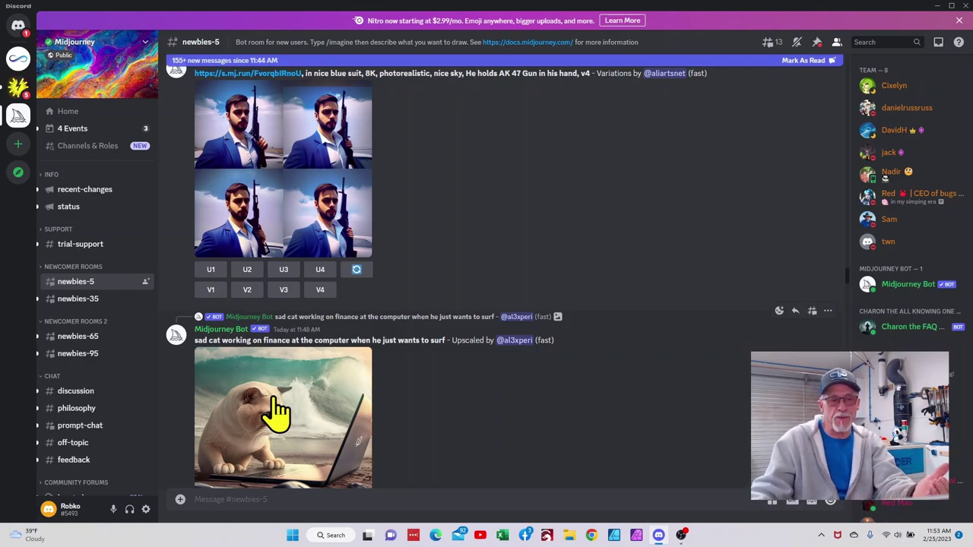
scroll(285, 426, down, 8)
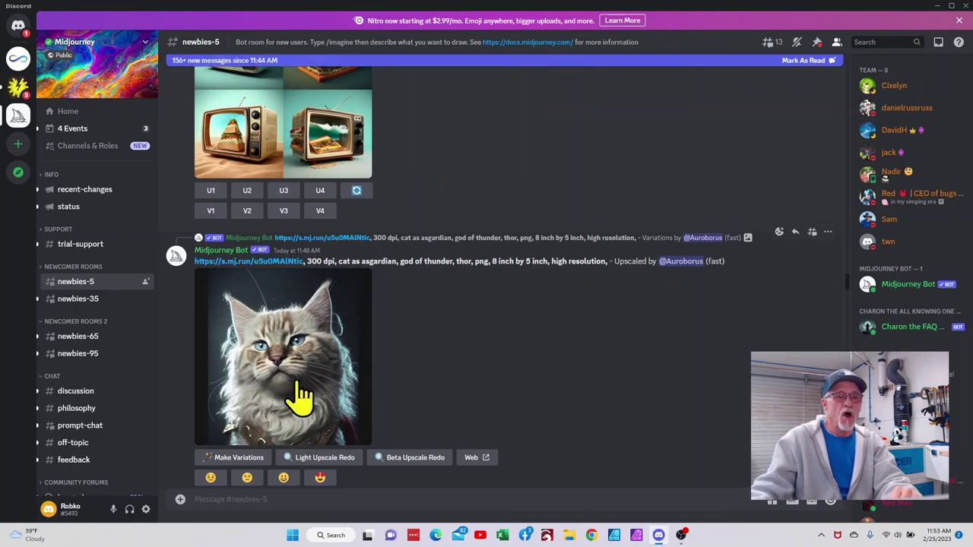
scroll(301, 396, down, 9)
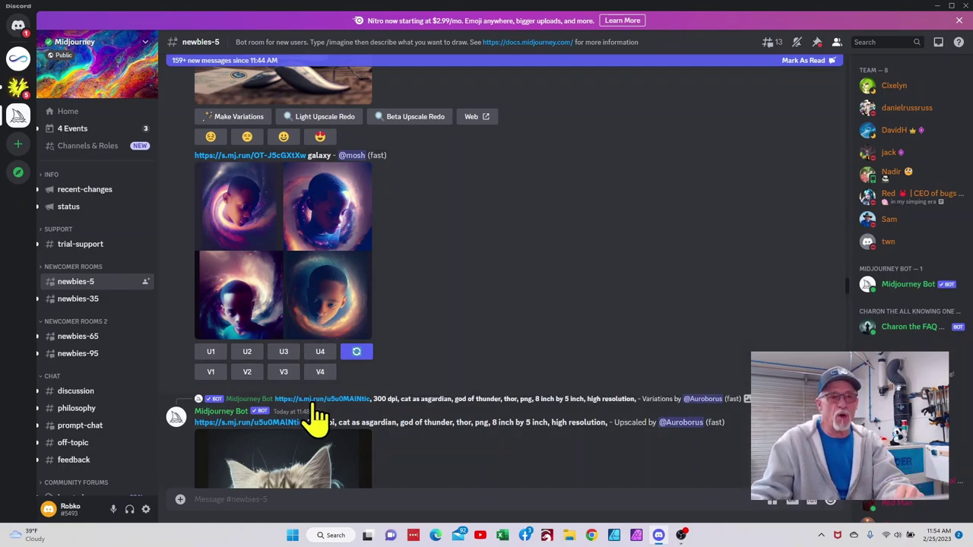
scroll(316, 416, down, 10)
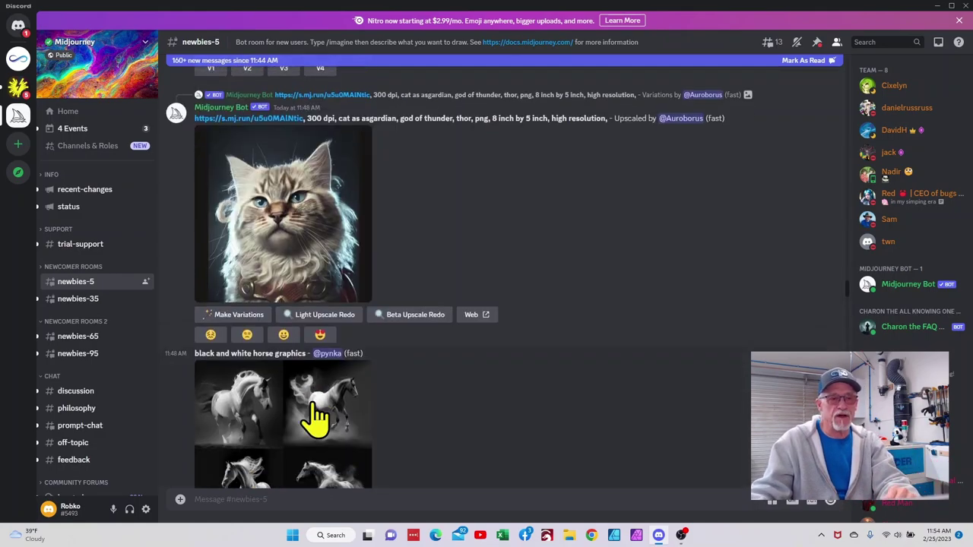
scroll(316, 416, up, 4)
scroll(316, 416, down, 15)
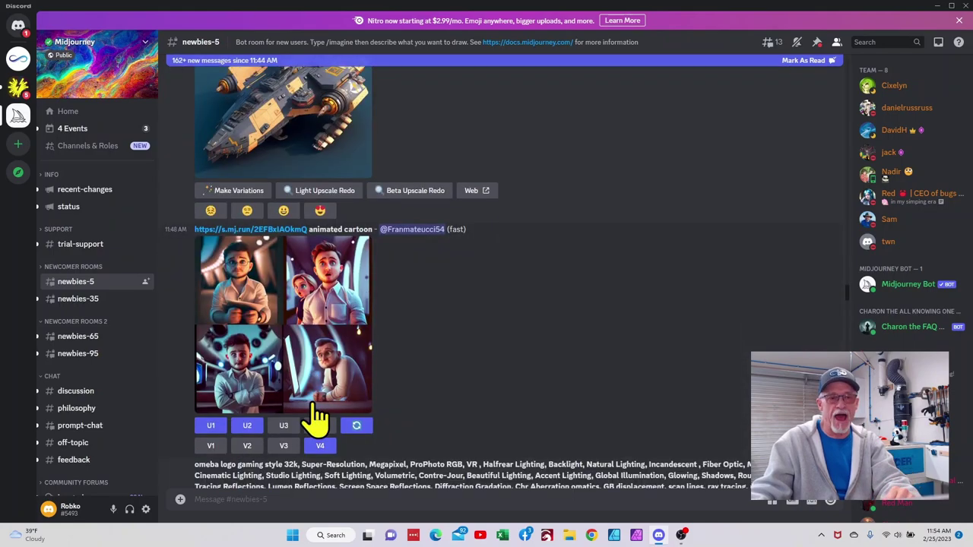
scroll(316, 416, down, 15)
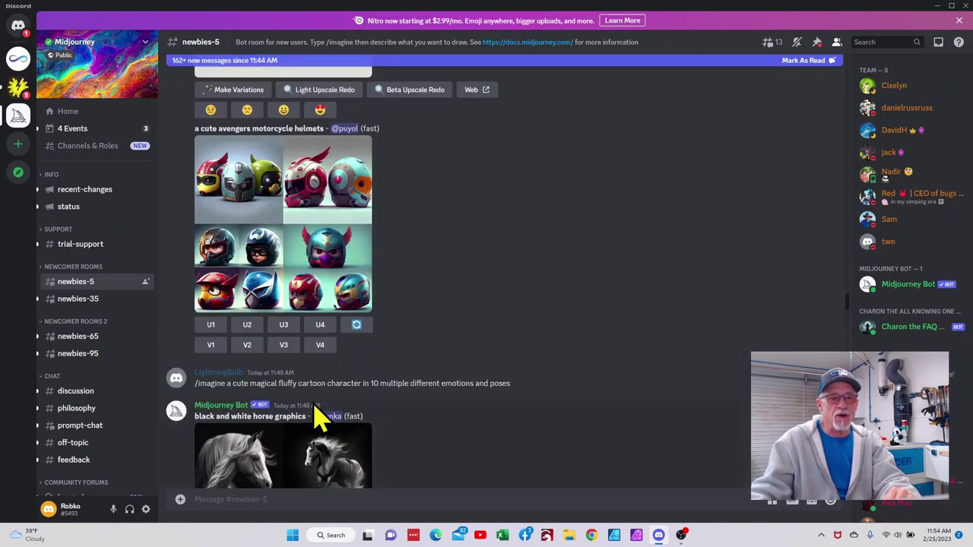
Review further image grids and prompts in newbies-5, from the corporate woman portraits and logo designs to the black and white frisian horse sketch
scroll(316, 416, down, 10)
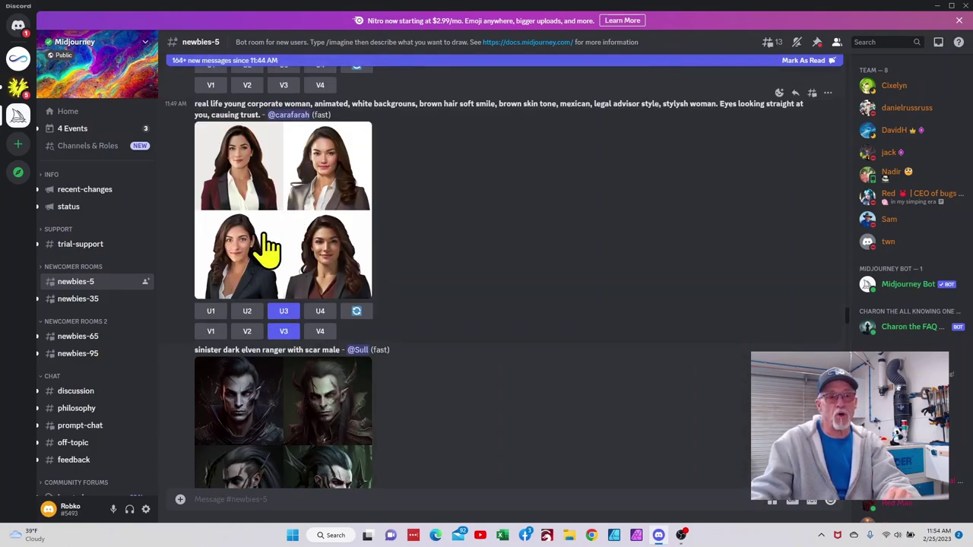
scroll(342, 323, down, 1)
scroll(346, 327, down, 5)
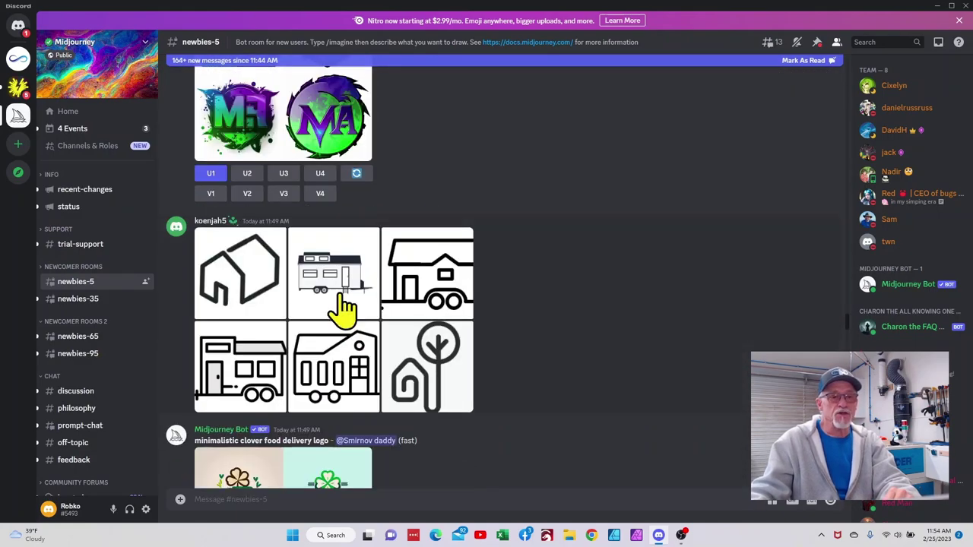
scroll(309, 366, down, 5)
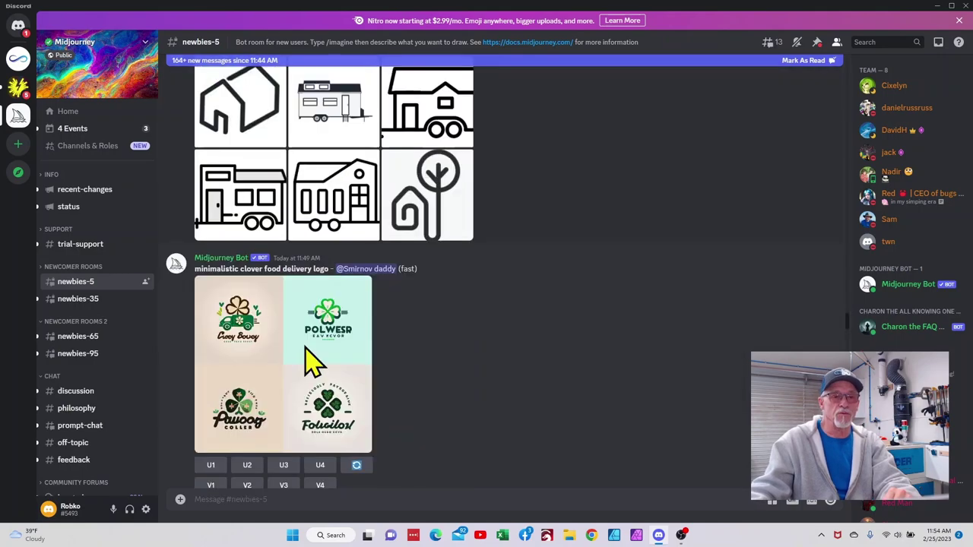
scroll(308, 366, down, 5)
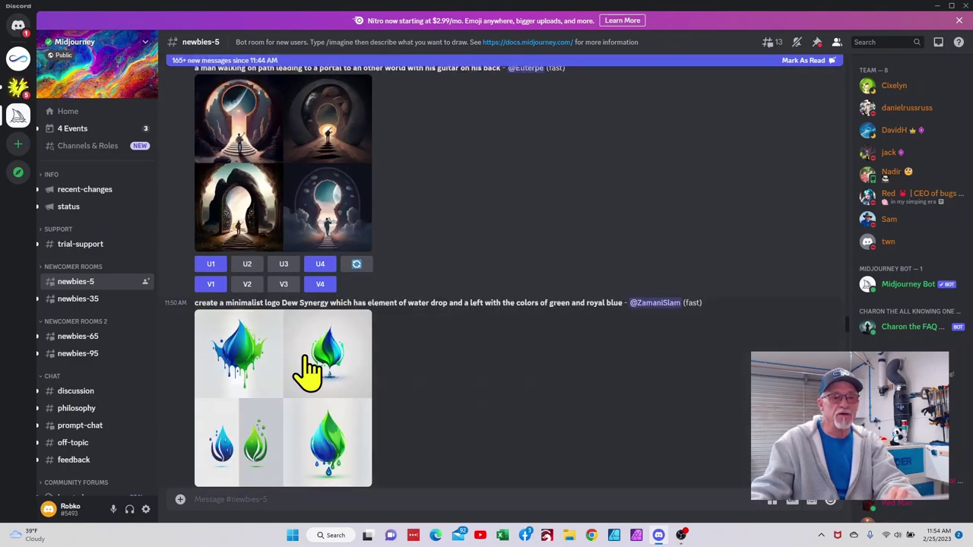
scroll(308, 371, down, 5)
scroll(309, 370, down, 10)
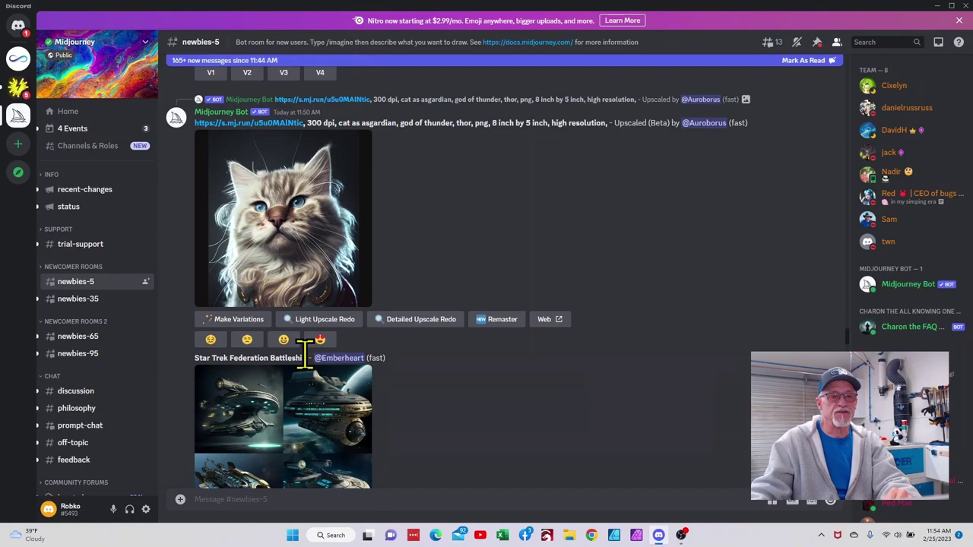
scroll(306, 365, down, 5)
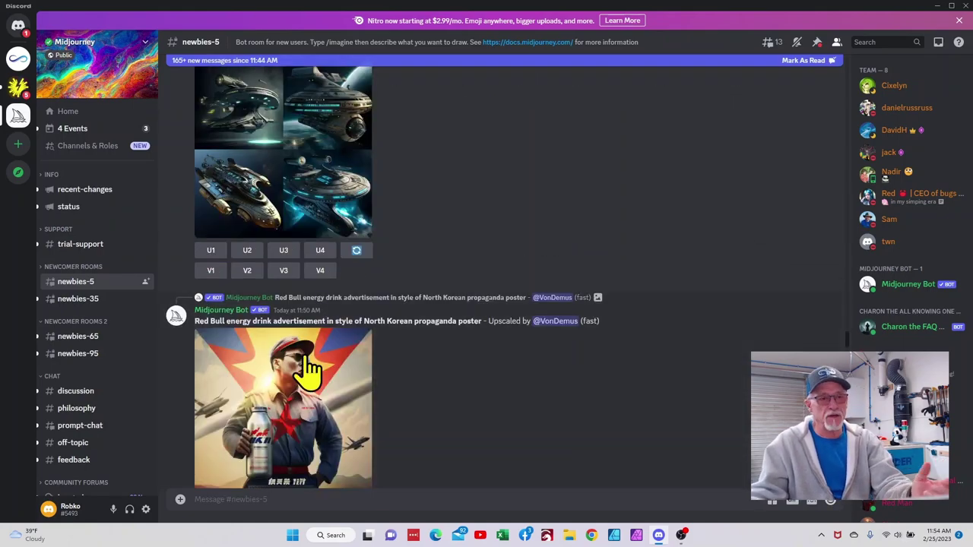
scroll(308, 368, down, 10)
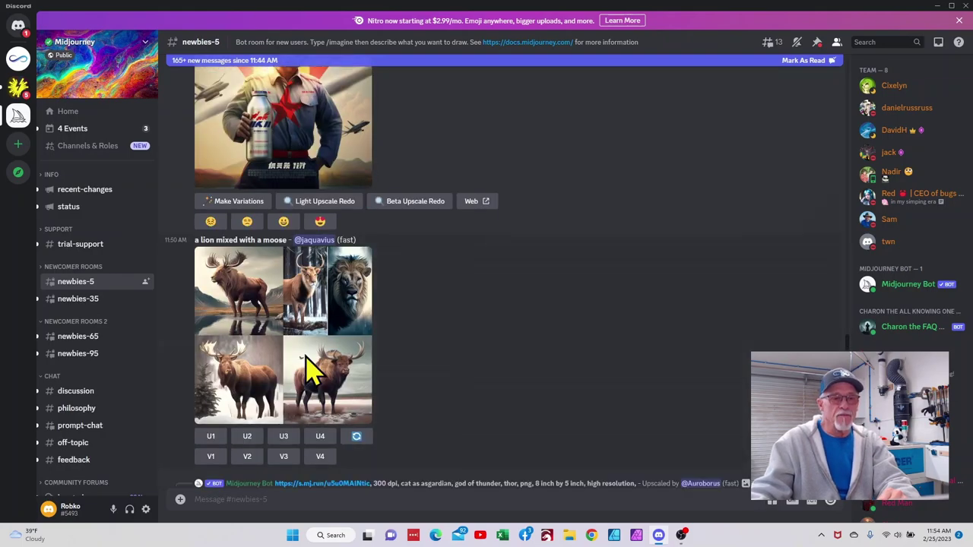
scroll(315, 347, down, 5)
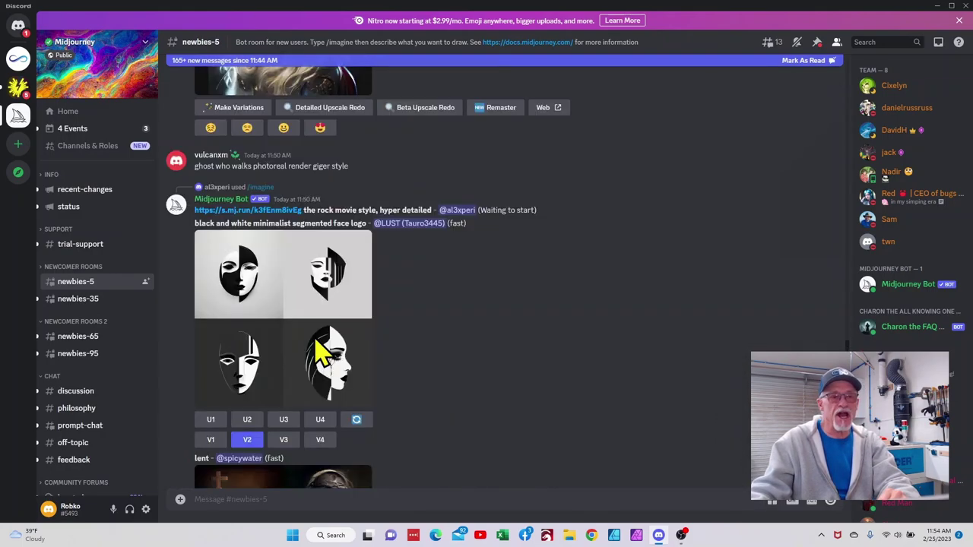
scroll(318, 349, down, 5)
scroll(316, 341, down, 20)
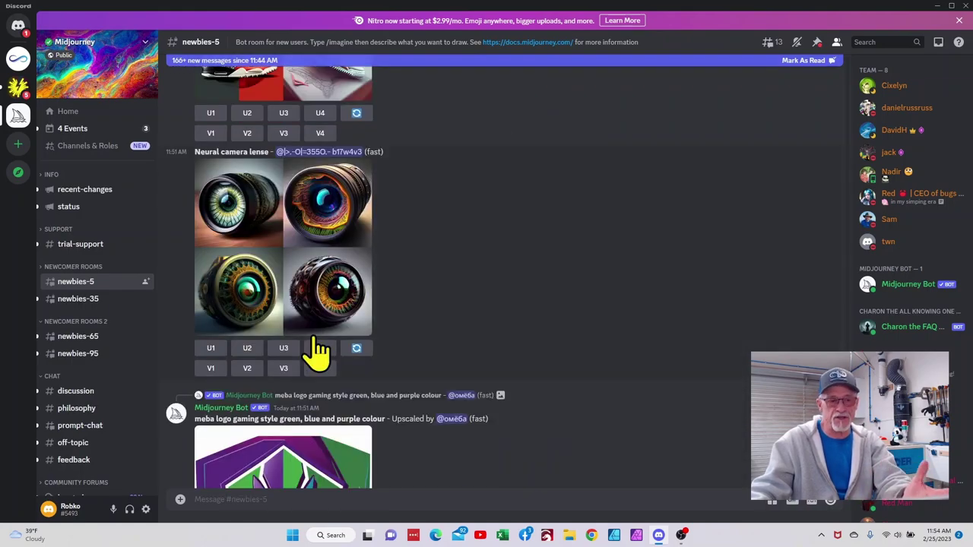
scroll(318, 350, down, 15)
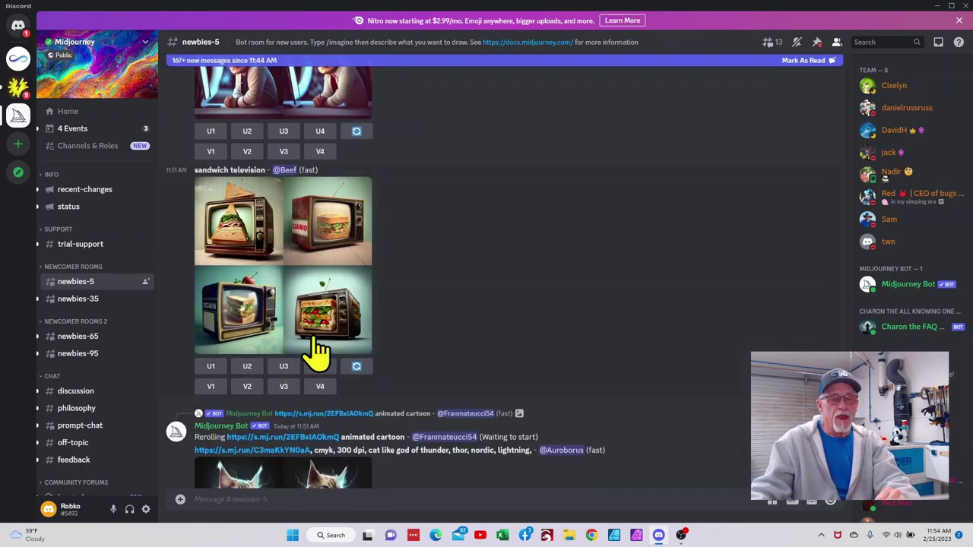
scroll(317, 350, down, 5)
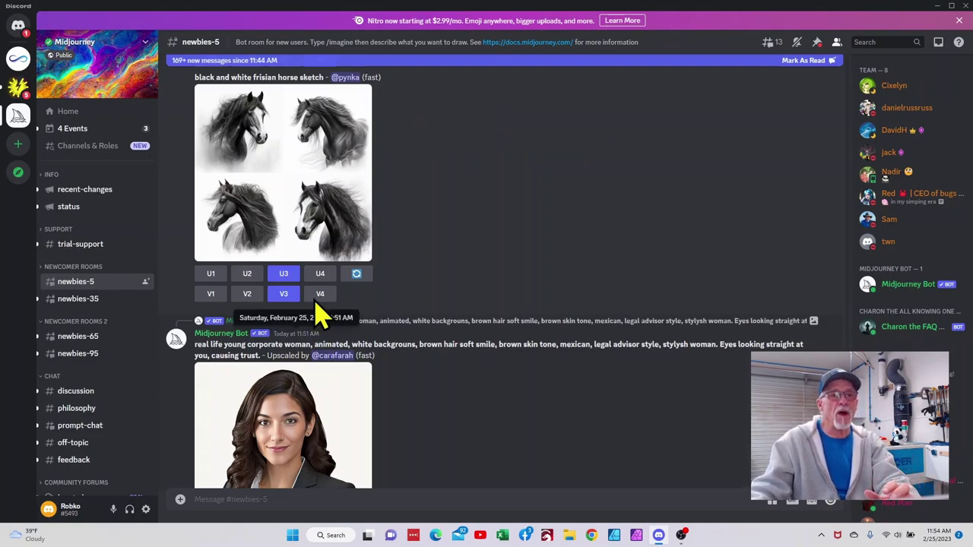
View the black and white frisian horse sketch grid enlarged, compare its four variations, and return to the channel
click(301, 406)
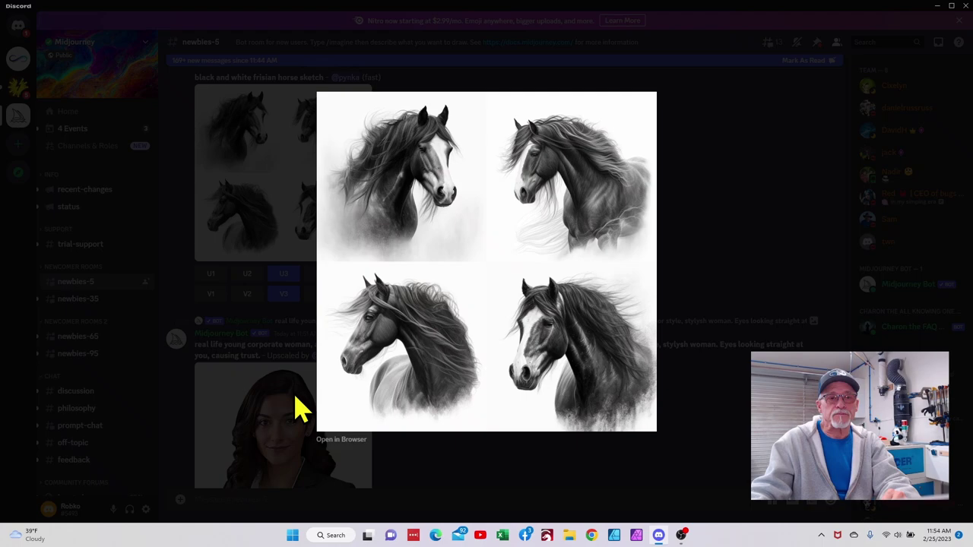
click(275, 323)
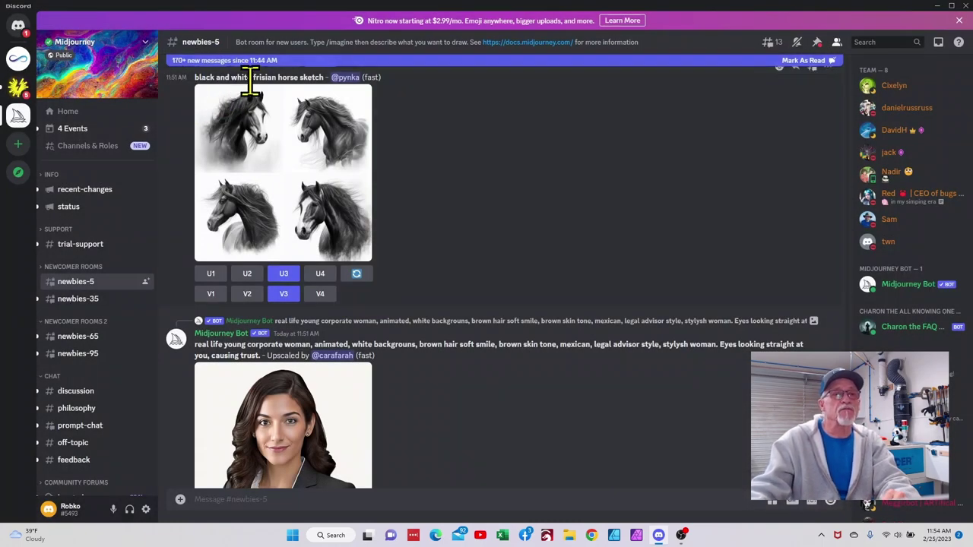
click(314, 191)
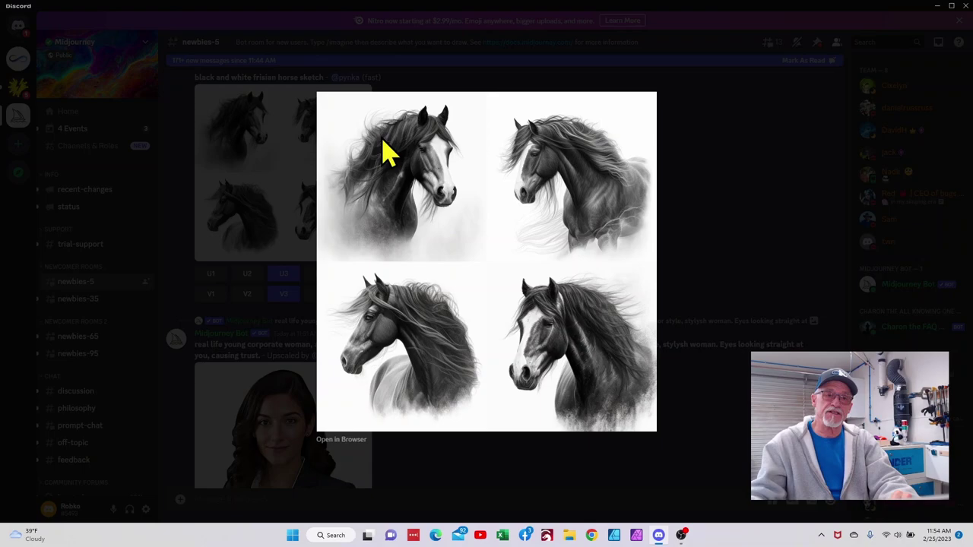
click(270, 236)
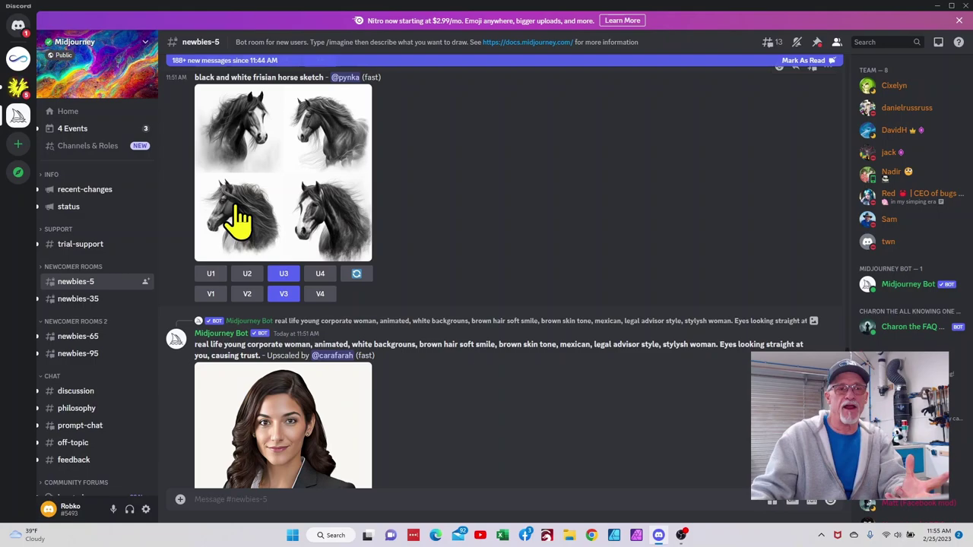
Examine the newbies-5 posts after the horse sketch, including the green obuhen logo, animated cartoon upscales, space battleship and home insurance infographic
scroll(281, 245, down, 4)
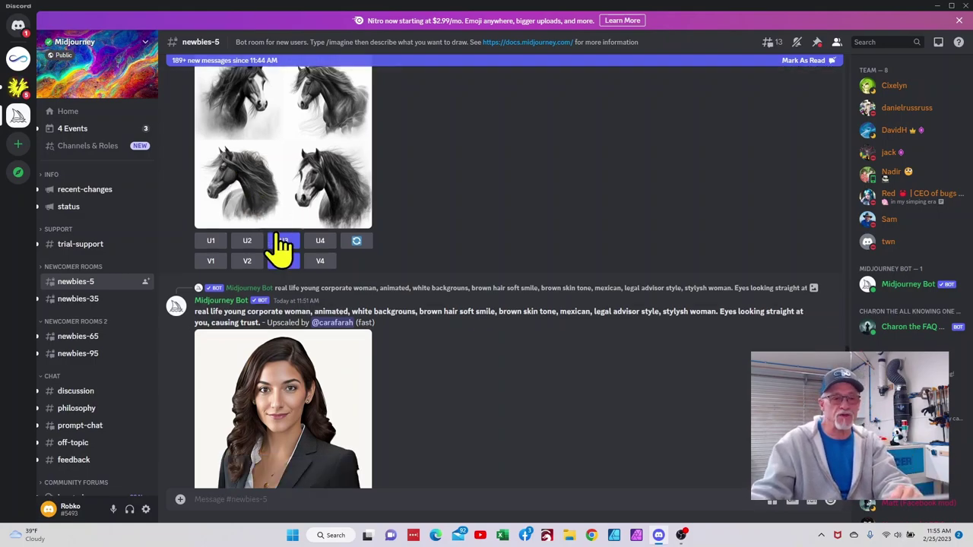
scroll(281, 245, down, 10)
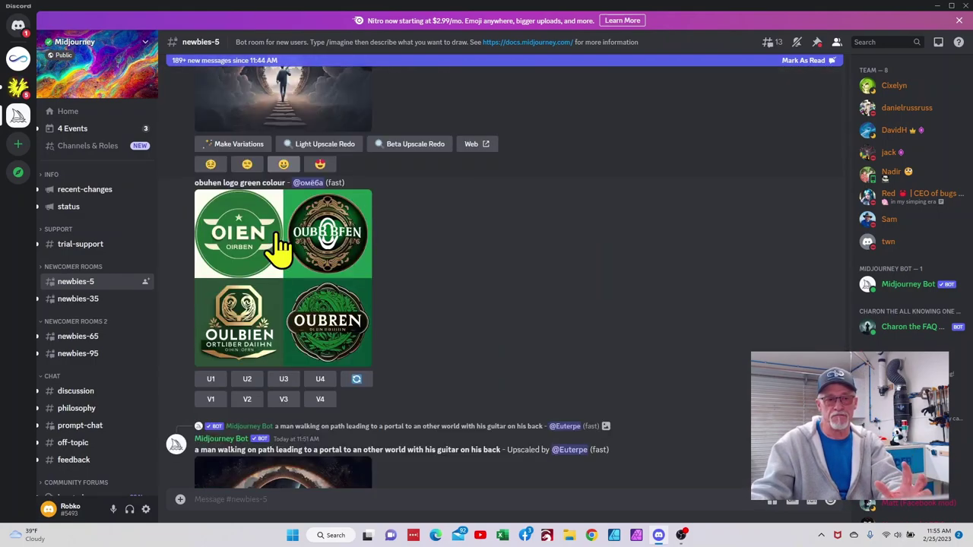
scroll(282, 247, up, 6)
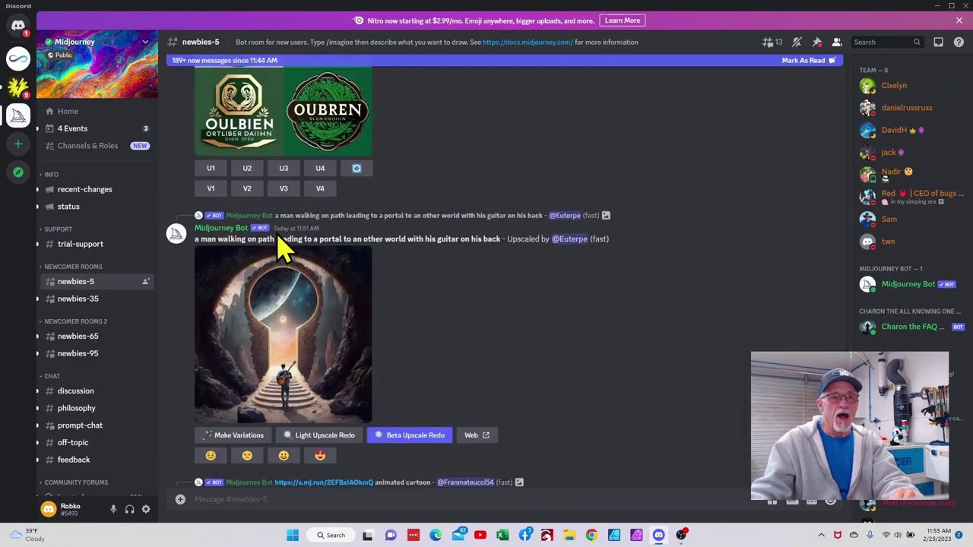
scroll(282, 243, down, 3)
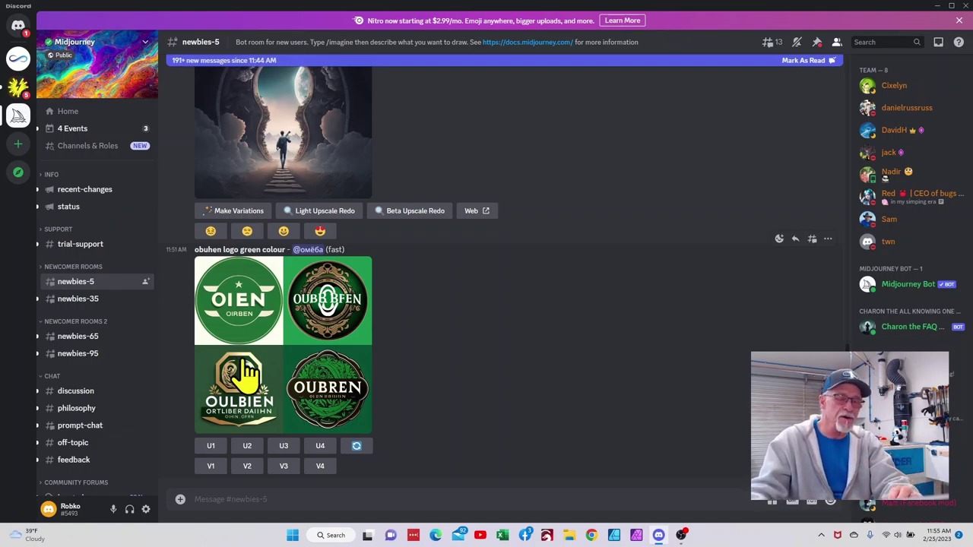
scroll(243, 372, down, 3)
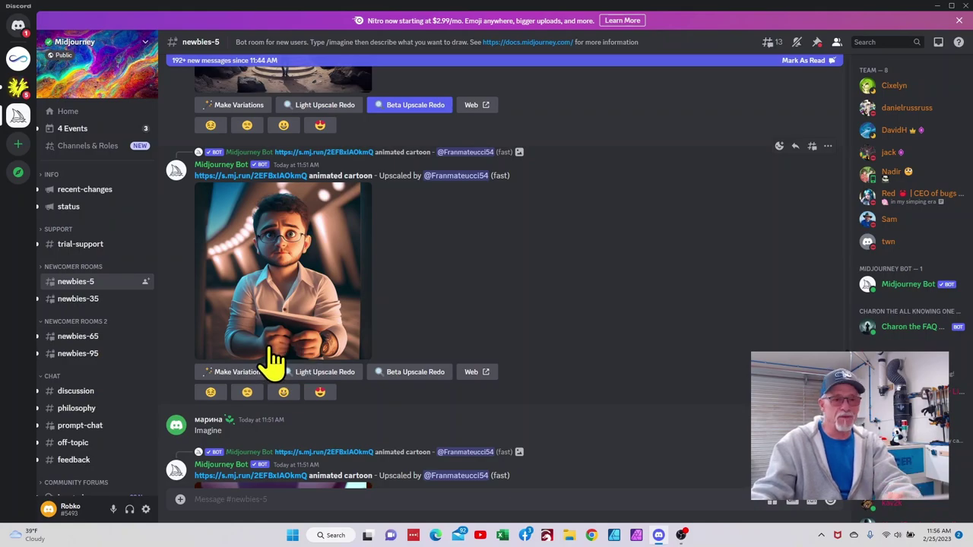
scroll(275, 354, down, 4)
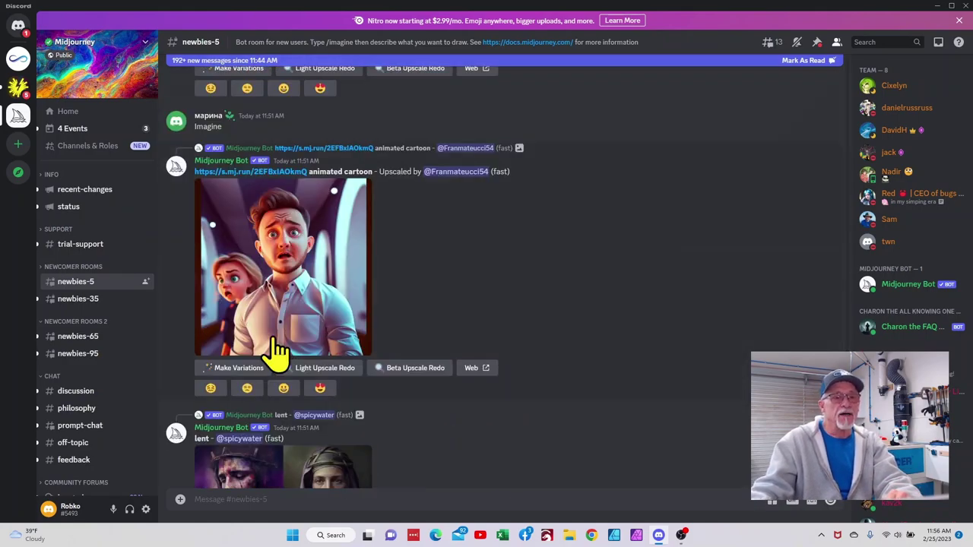
scroll(275, 351, down, 12)
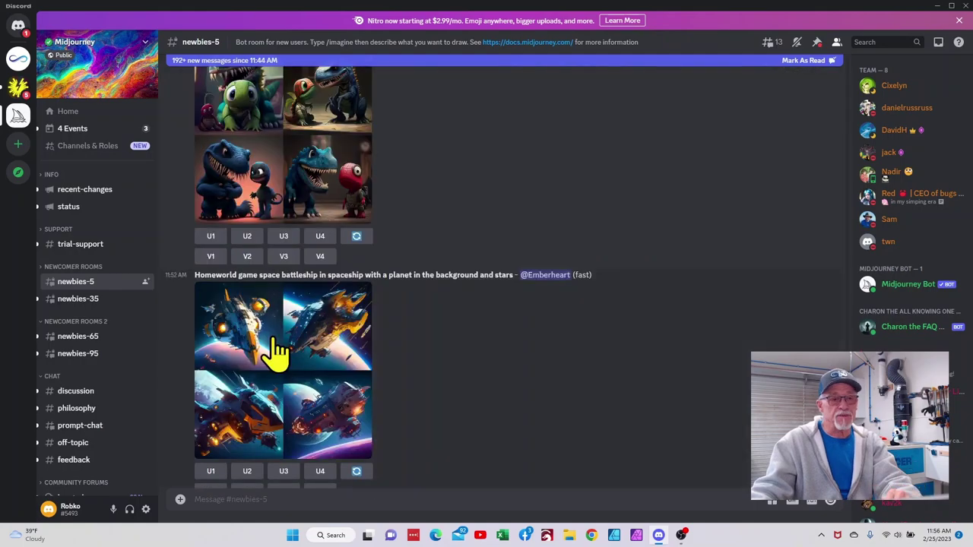
scroll(275, 351, down, 8)
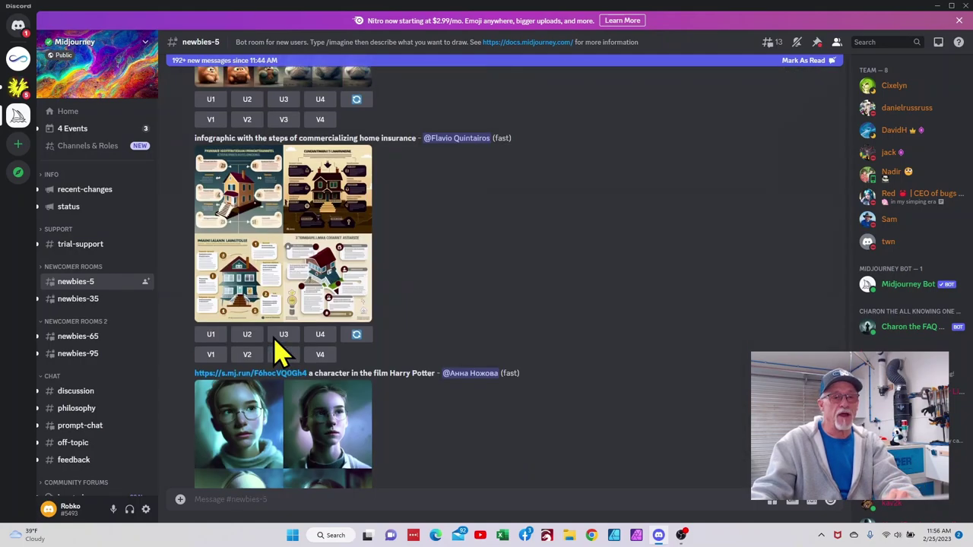
Switch from newbies-5 to the general channel of the personal server and start an /imagine command with an empty prompt
scroll(276, 352, down, 4)
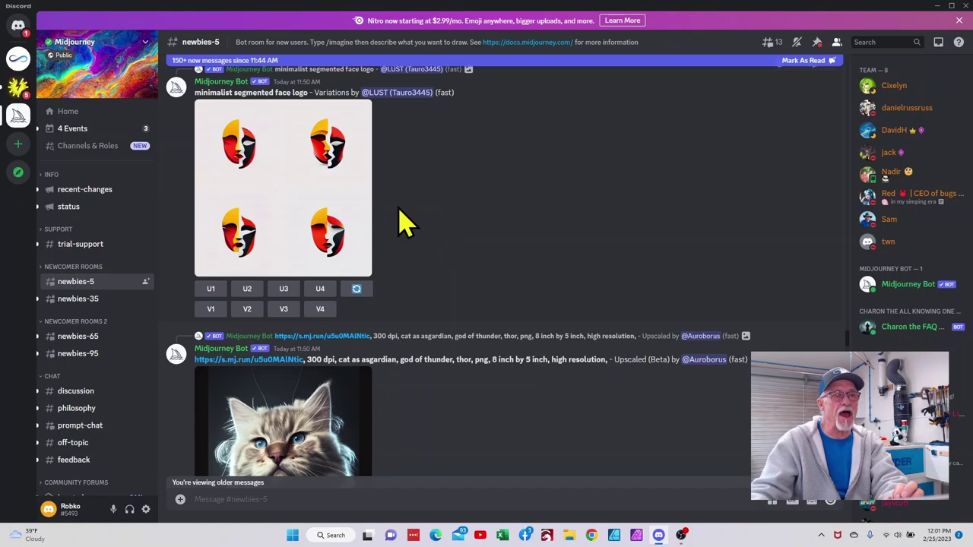
click(18, 60)
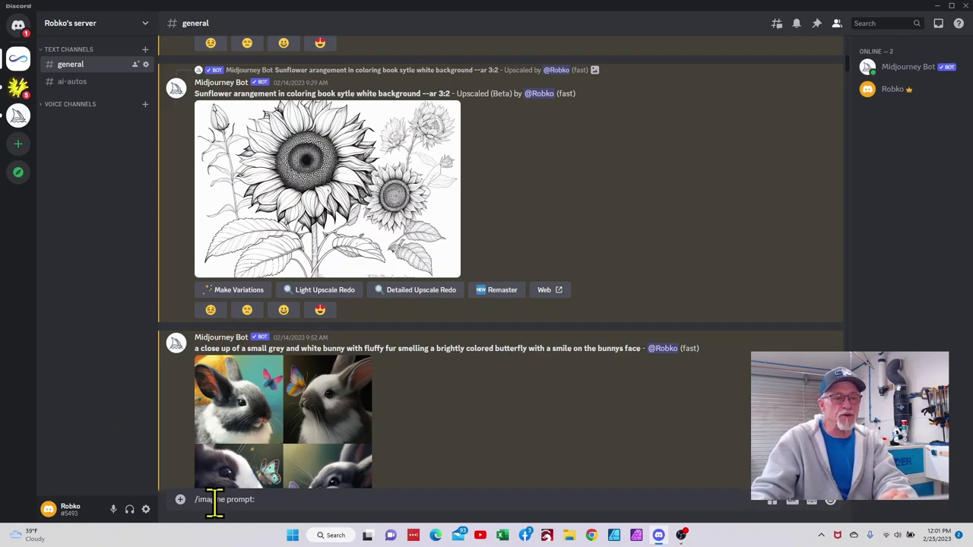
click(258, 502)
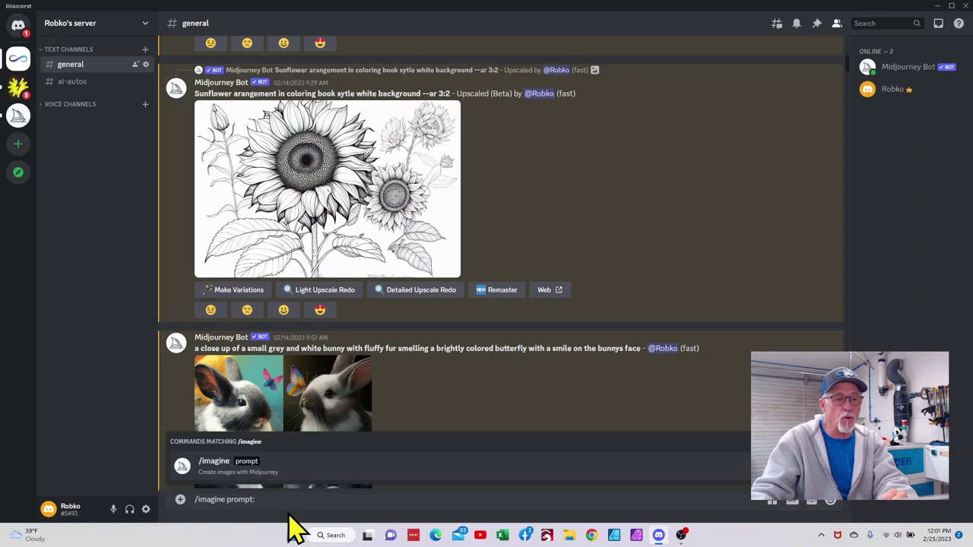
click(219, 471)
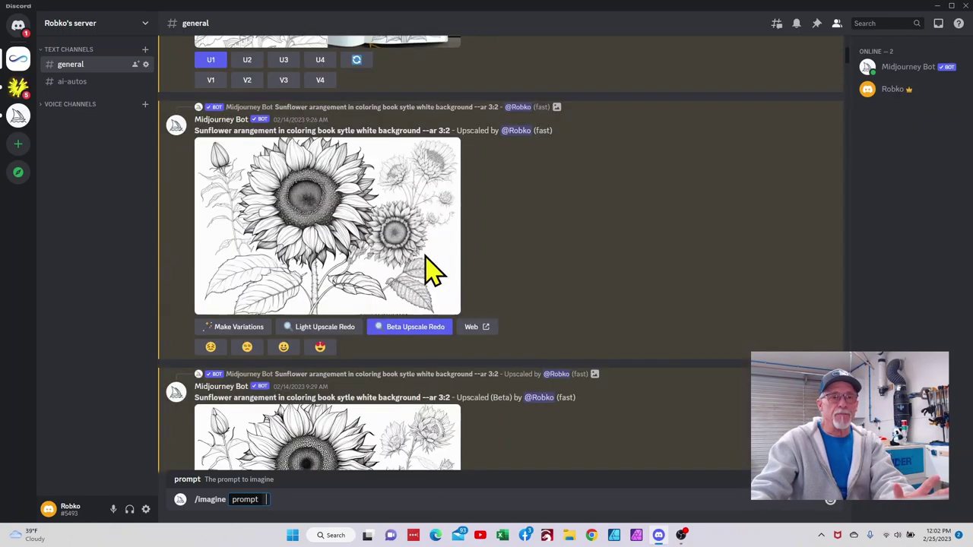
Review the sunflower coloring book grid, its upscales and the prompt "Sunflower arangement in coloring book sytle white background --ar 3:2"
scroll(424, 271, up, 4)
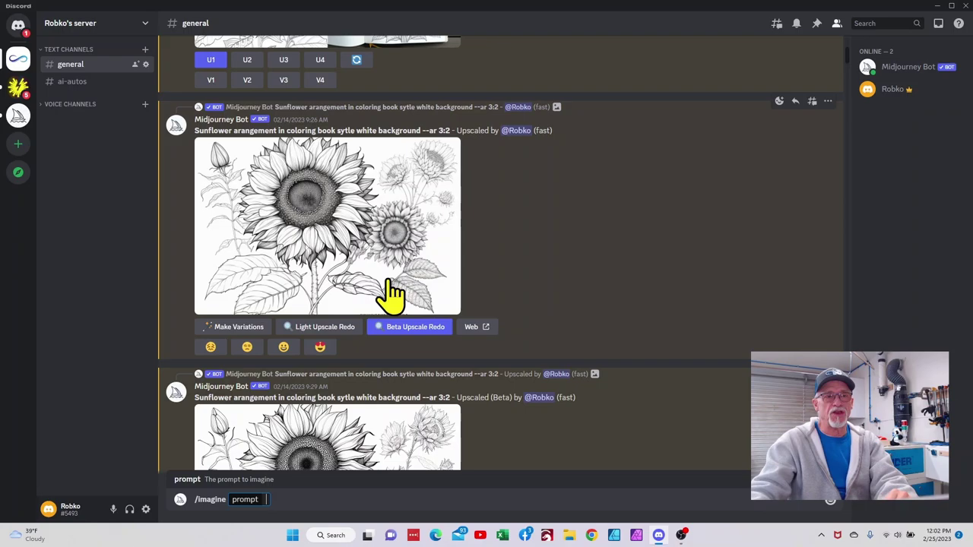
scroll(373, 293, up, 8)
scroll(372, 293, down, 4)
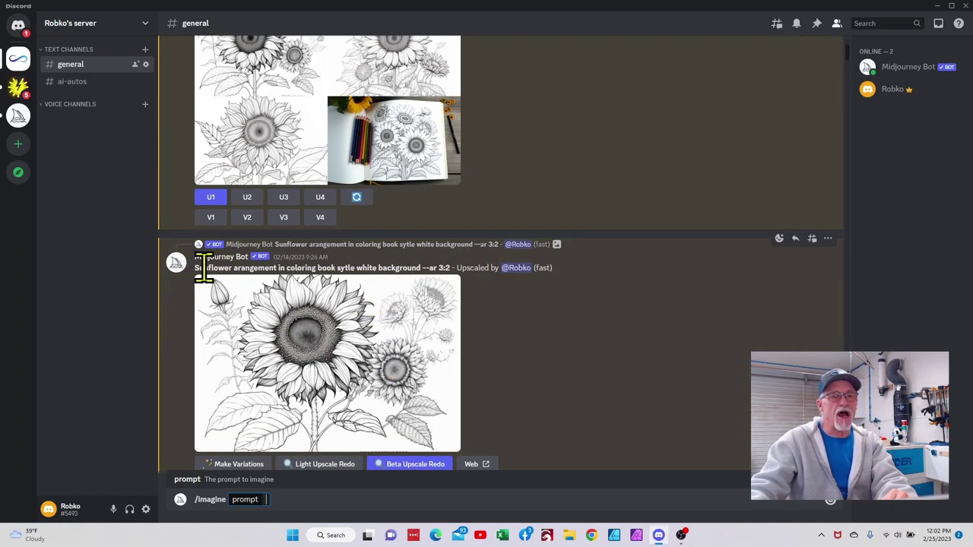
drag(199, 268, 450, 267)
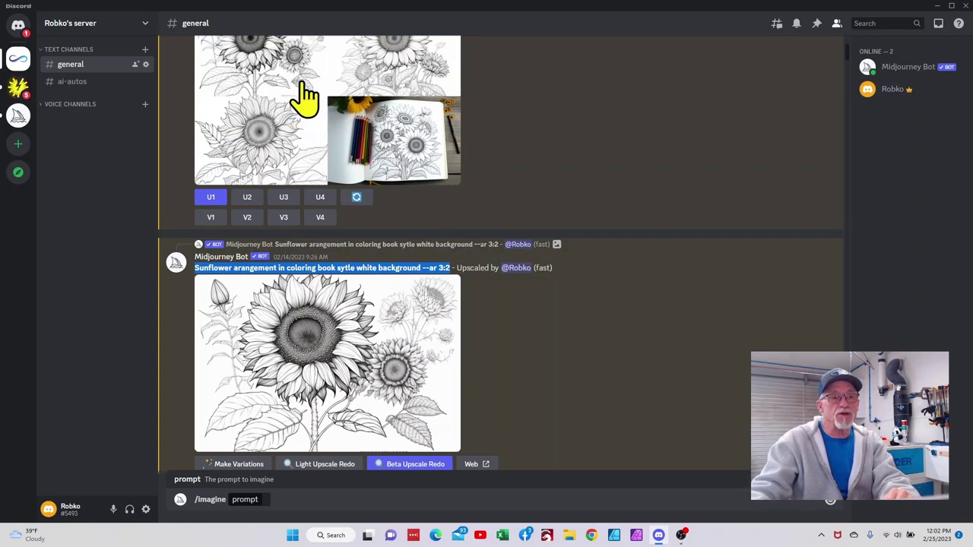
scroll(276, 88, up, 5)
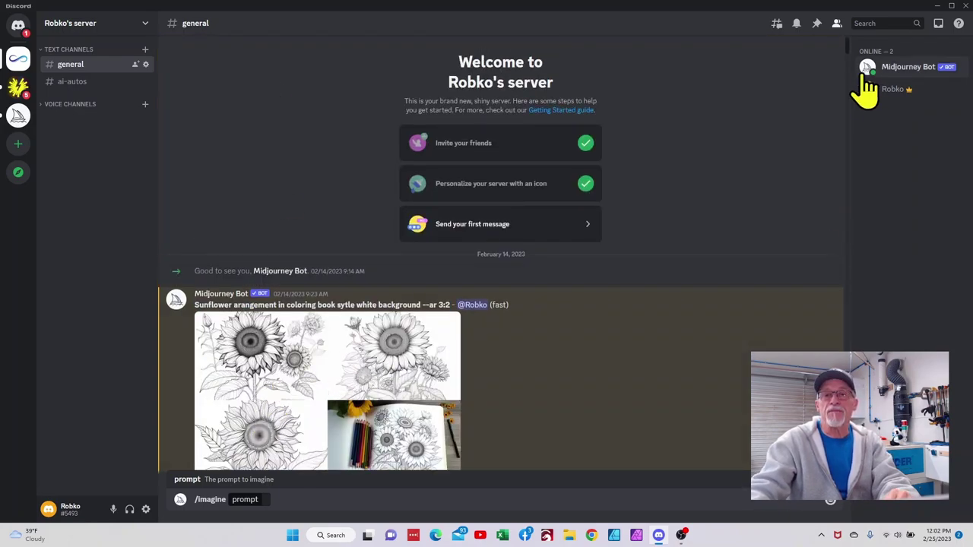
scroll(386, 403, down, 5)
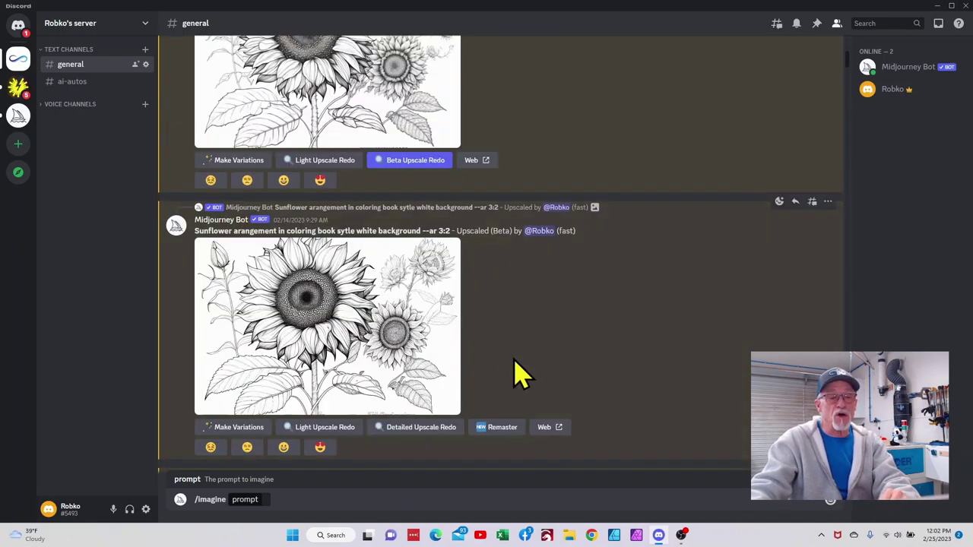
Inspect the beta-upscaled sunflower at full size in the browser, return to the channel and highlight its prompt
click(297, 319)
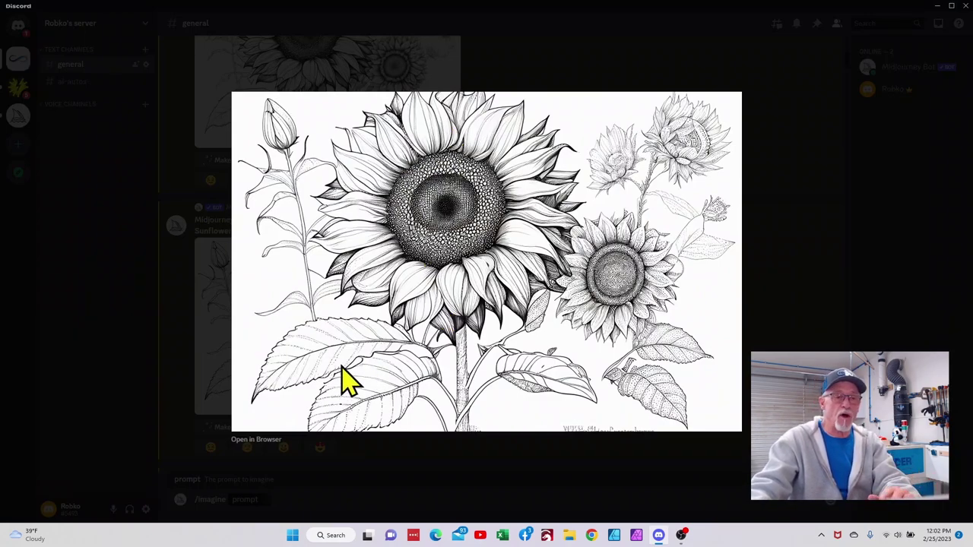
click(258, 440)
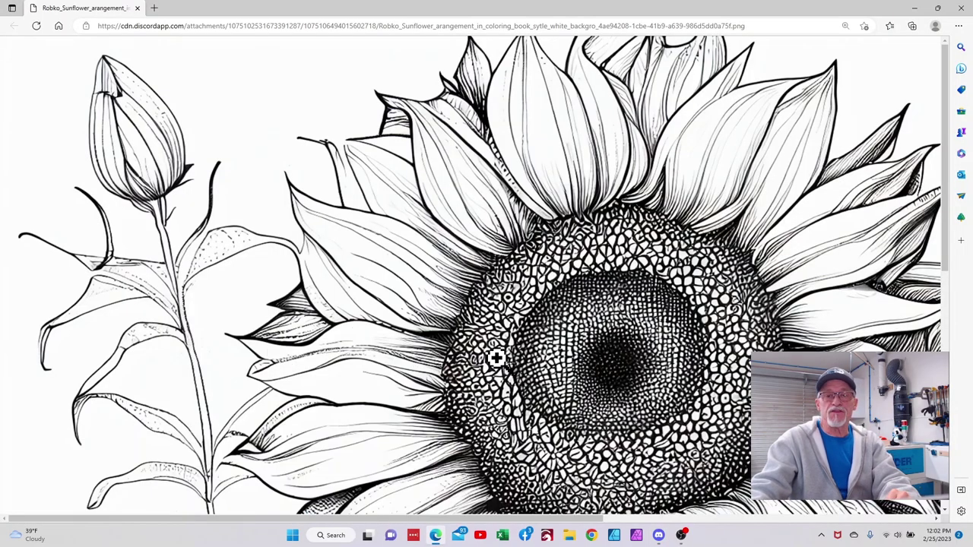
drag(947, 266, 934, 230)
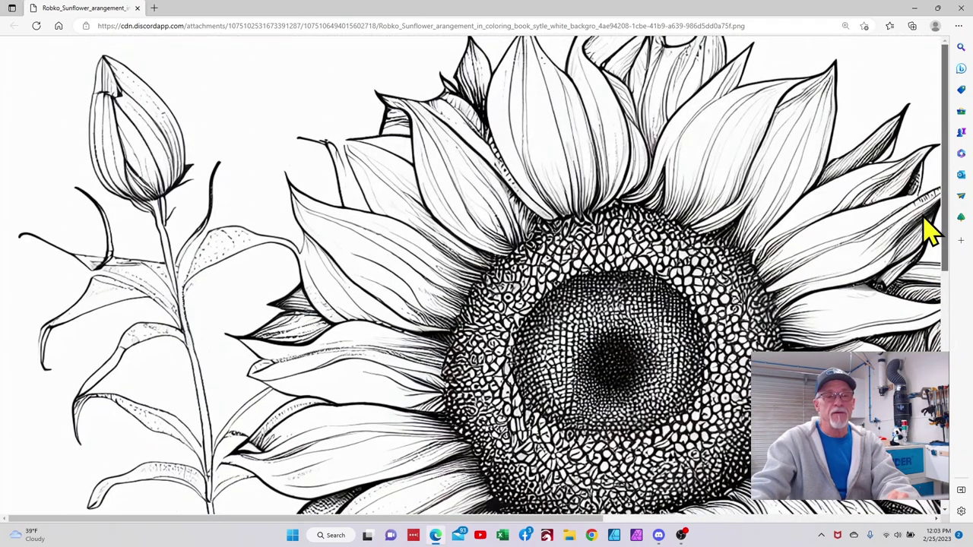
scroll(931, 230, down, 4)
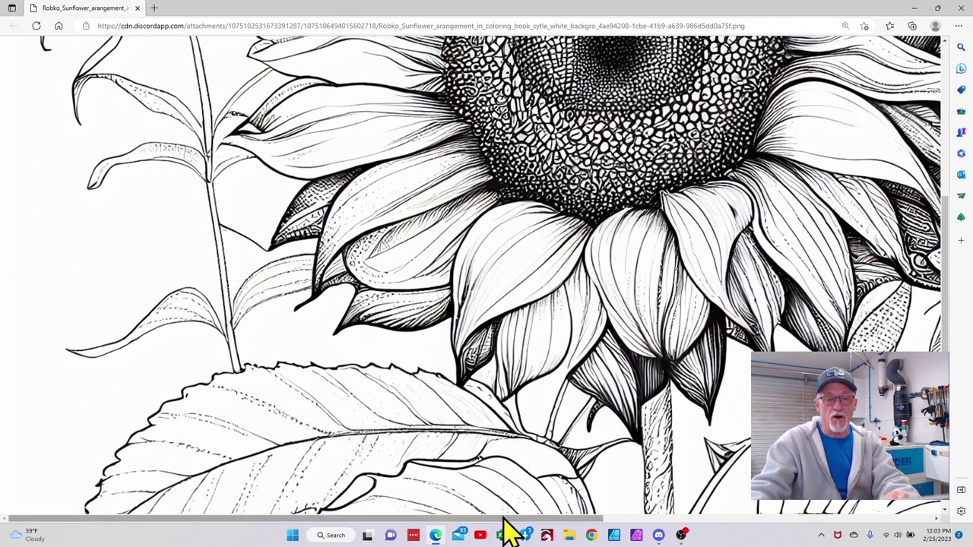
drag(503, 519, 803, 518)
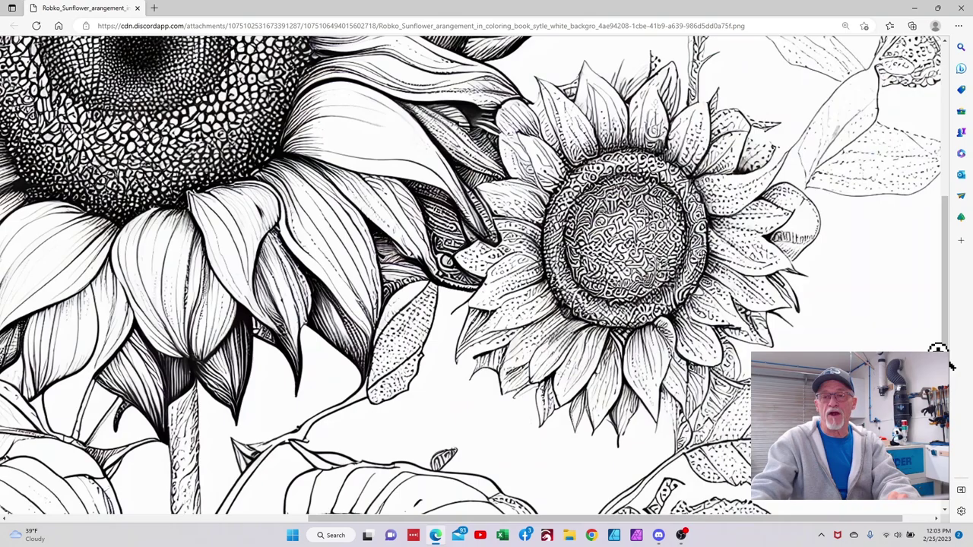
drag(945, 350, 904, 211)
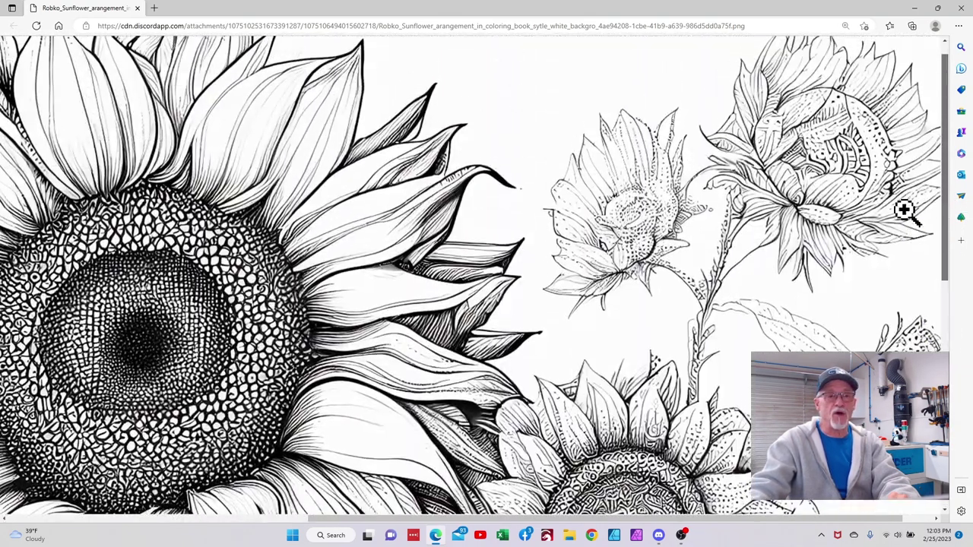
click(138, 8)
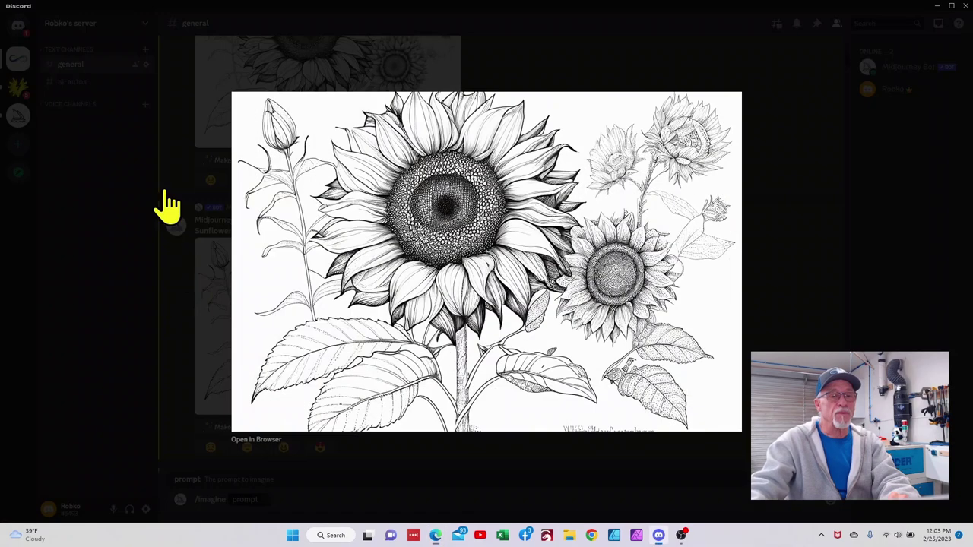
click(160, 338)
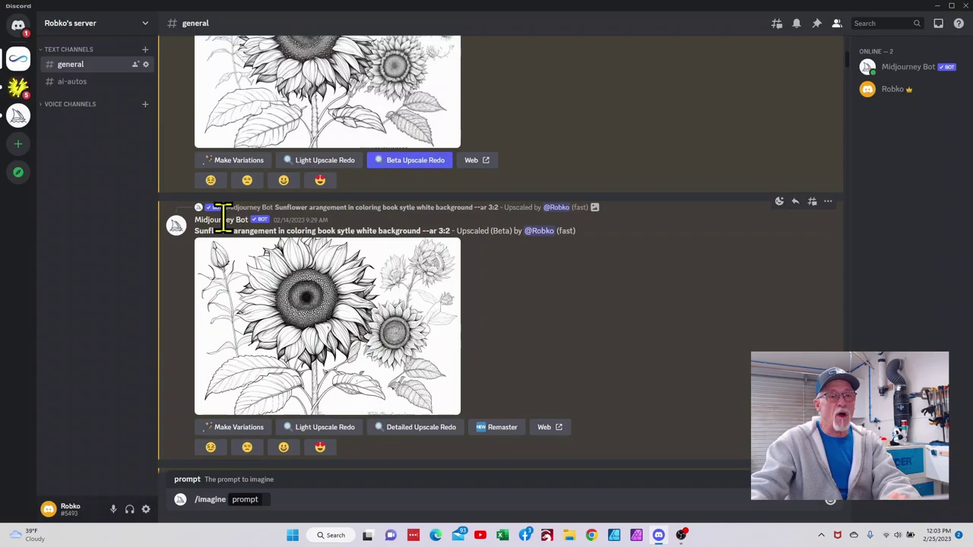
drag(196, 231, 451, 234)
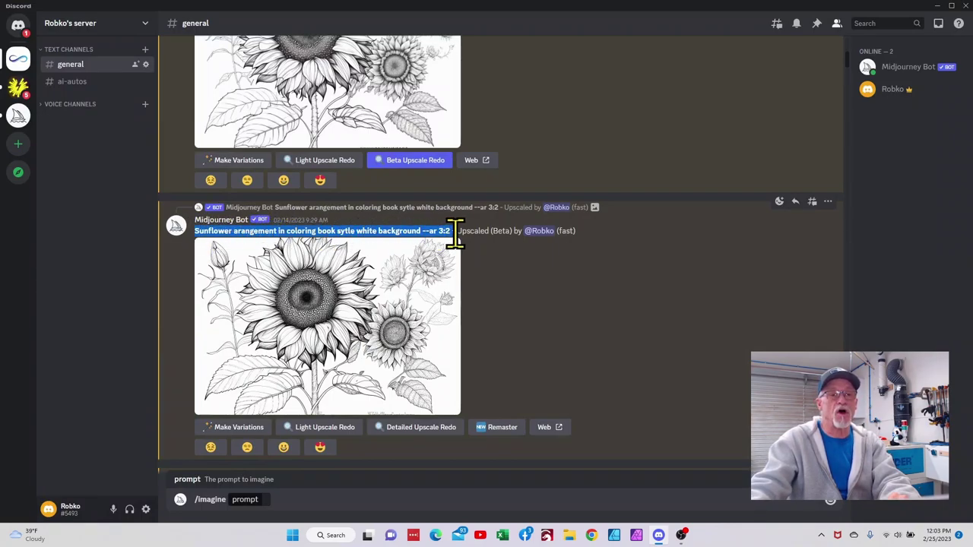
View the grey and white bunny with butterfly grid enlarged, compare its four images, and return to the channel
scroll(499, 299, down, 4)
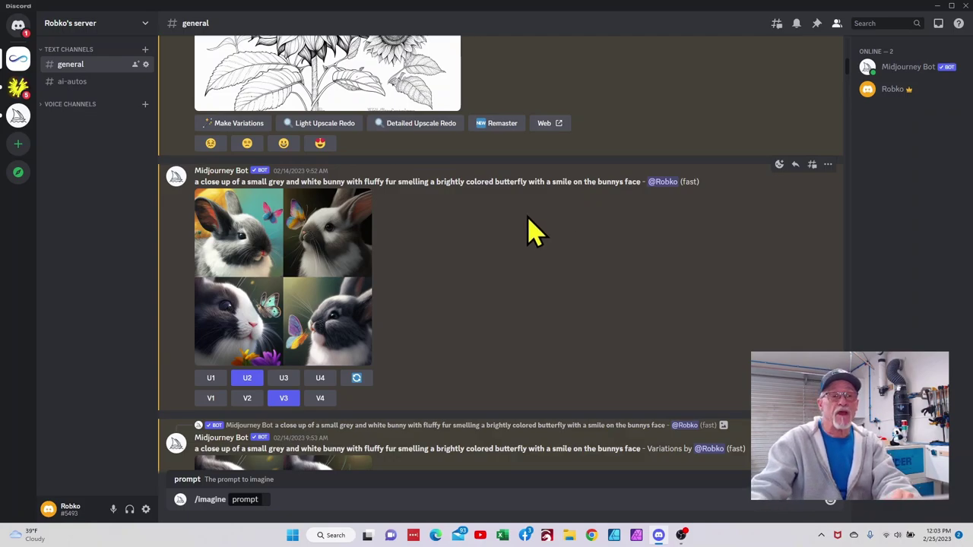
click(266, 277)
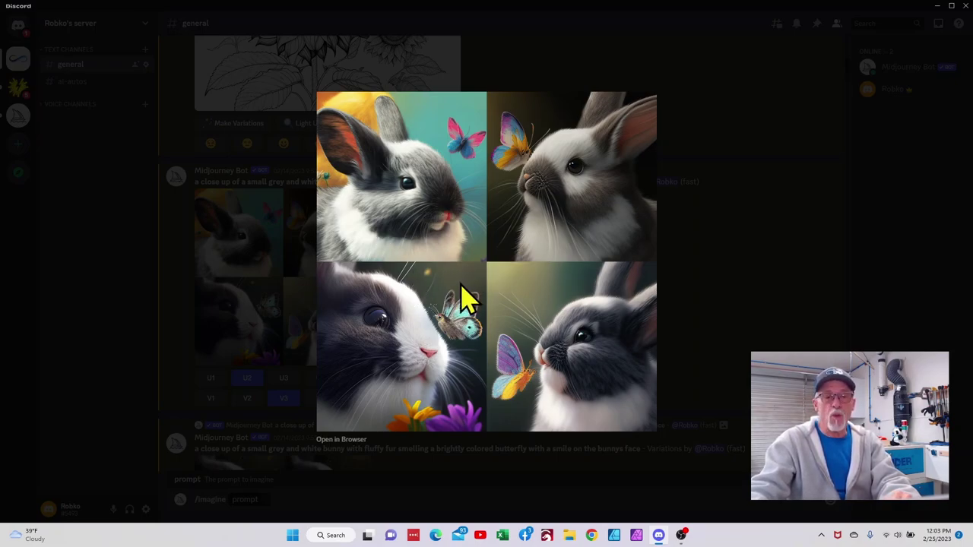
click(245, 291)
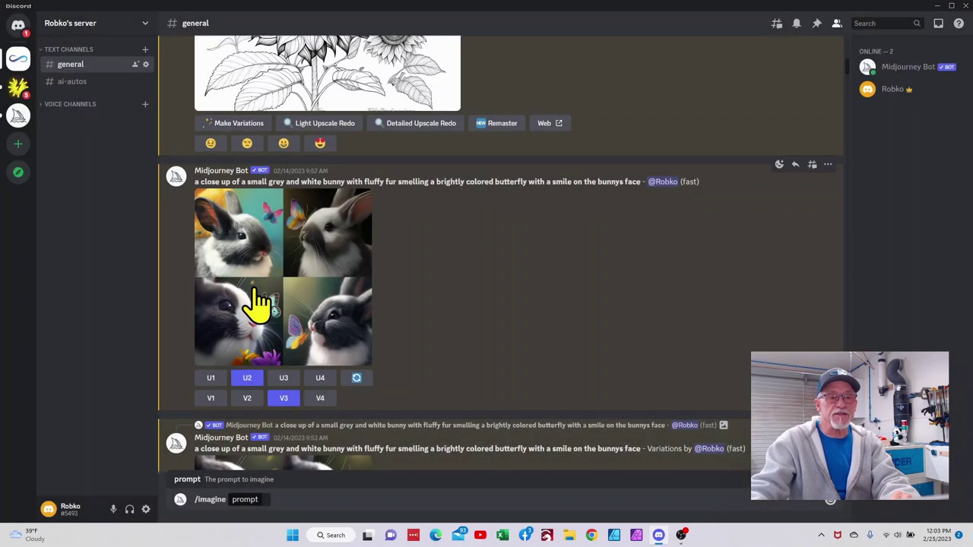
scroll(389, 319, down, 4)
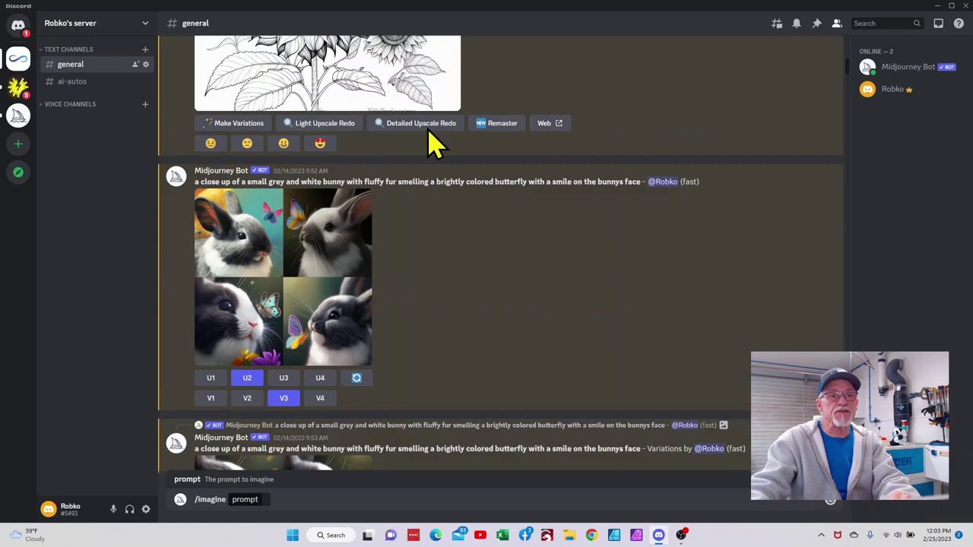
scroll(427, 135, up, 4)
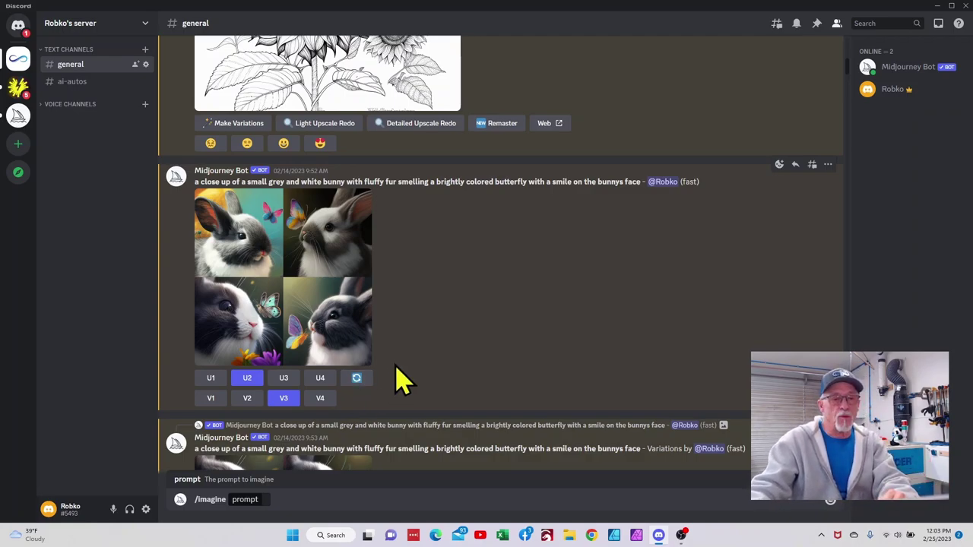
View the variations grid made from the third bunny image enlarged and close it again
scroll(398, 380, down, 4)
click(284, 247)
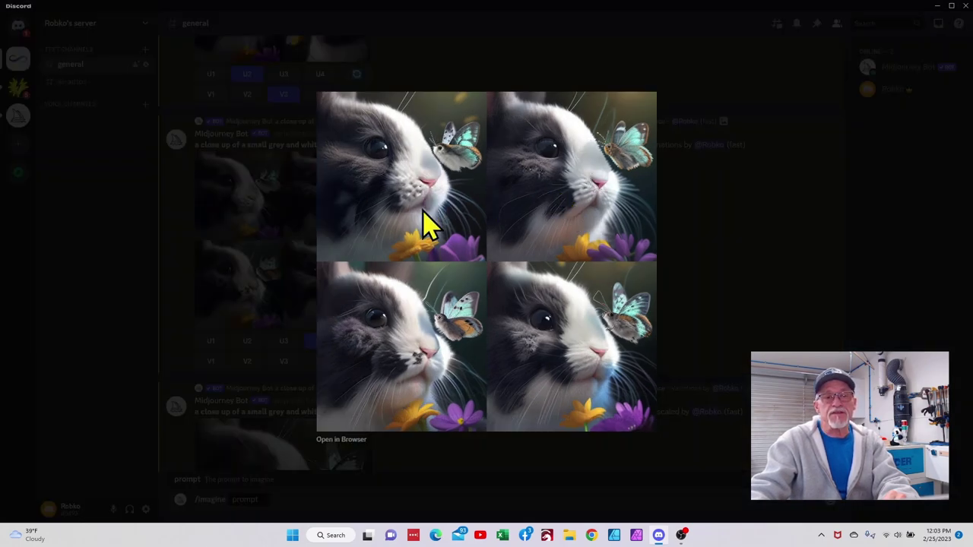
click(227, 294)
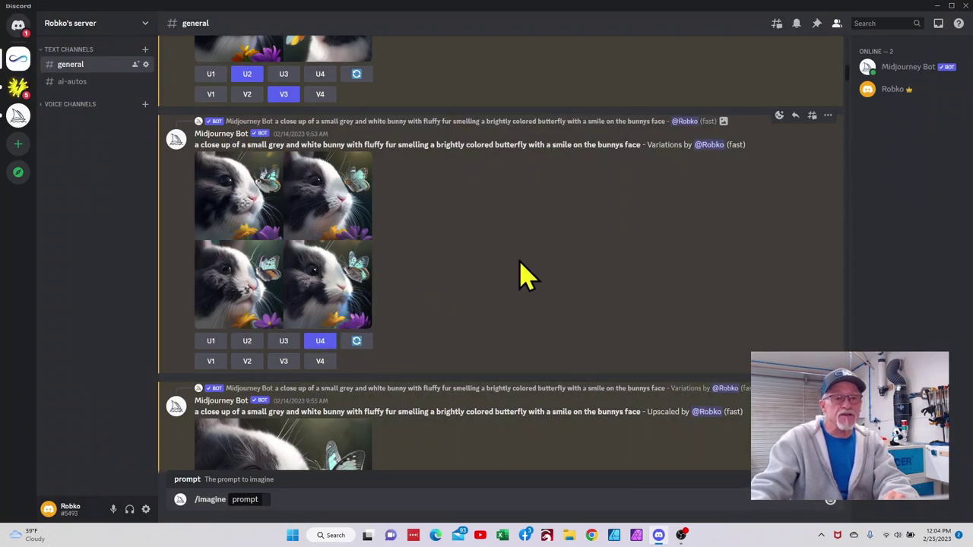
Inspect the upscaled bunny and butterfly image in the browser, both magnified and as a whole, and return to the channel
scroll(523, 275, down, 4)
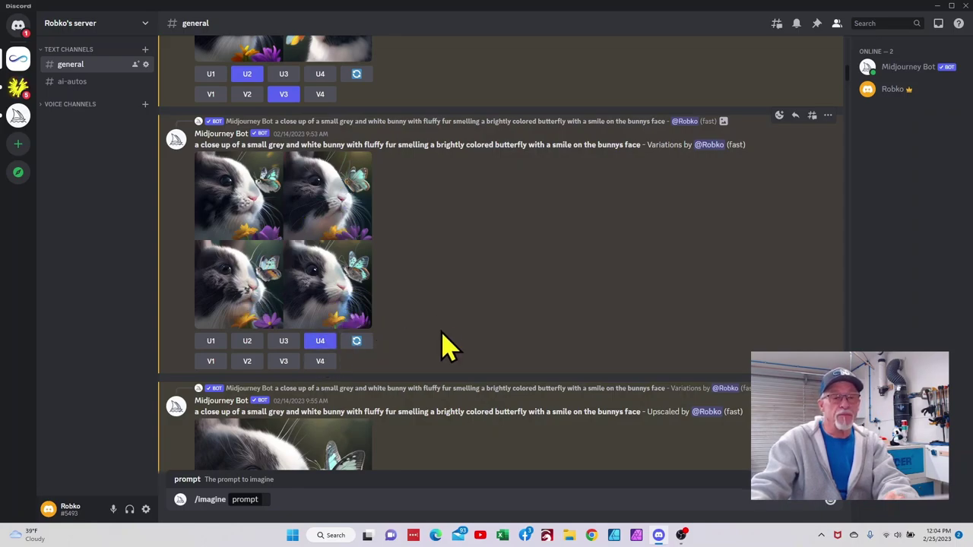
scroll(448, 345, down, 4)
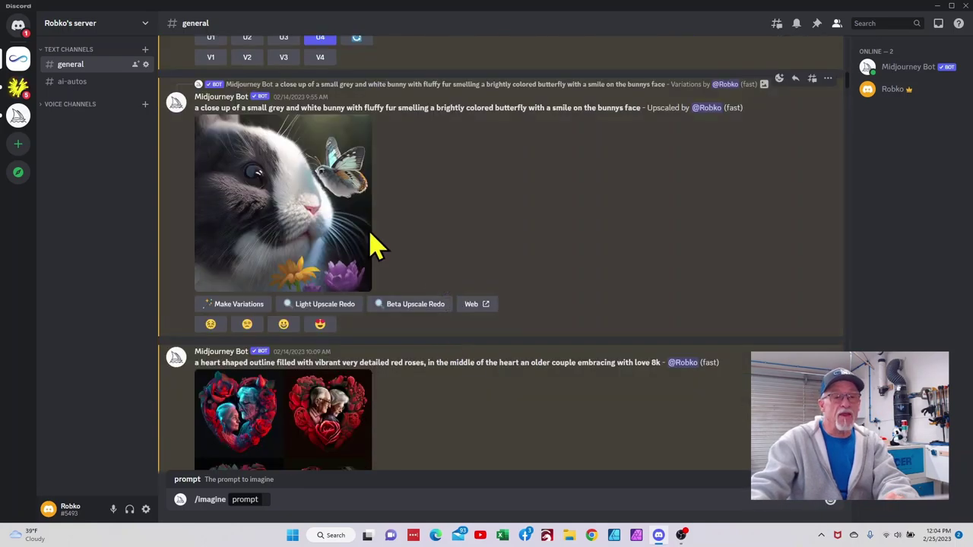
click(314, 199)
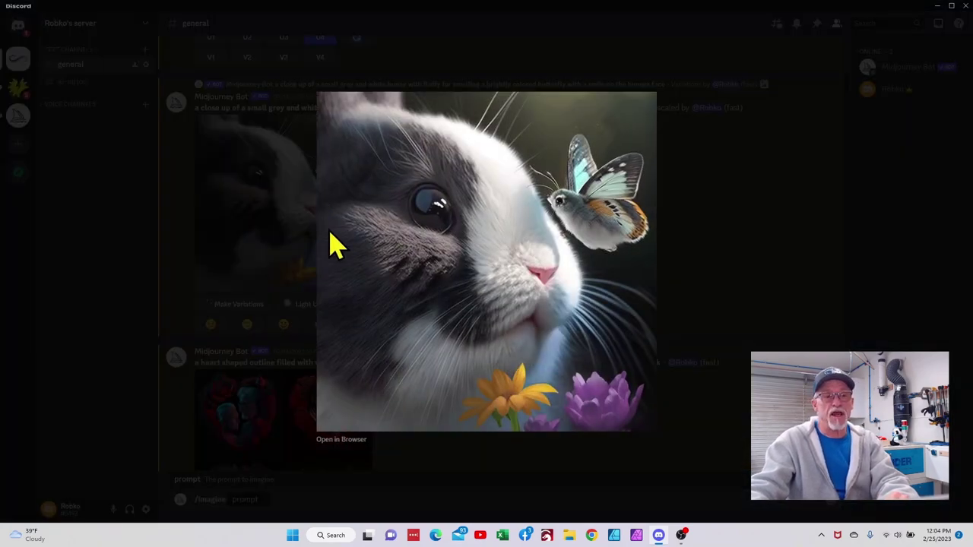
click(340, 439)
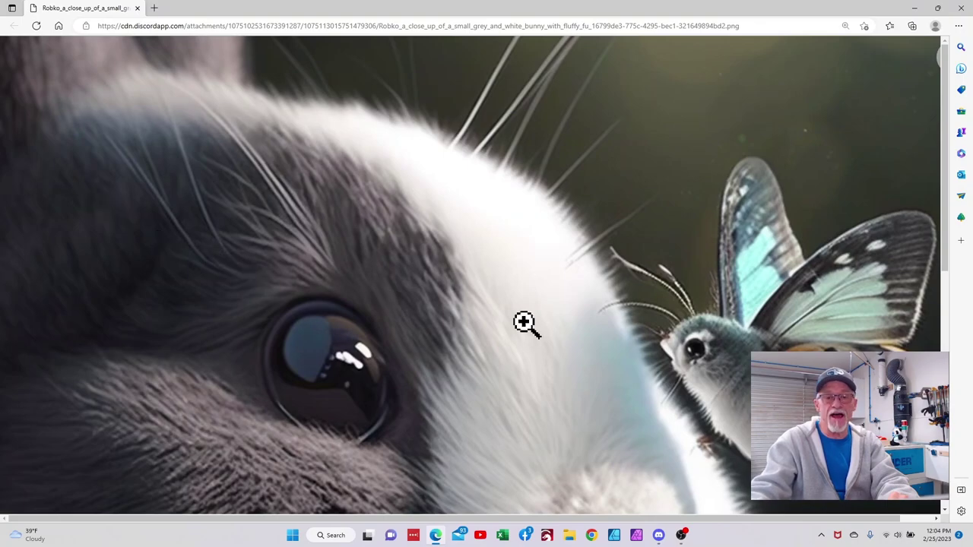
drag(948, 147, 950, 385)
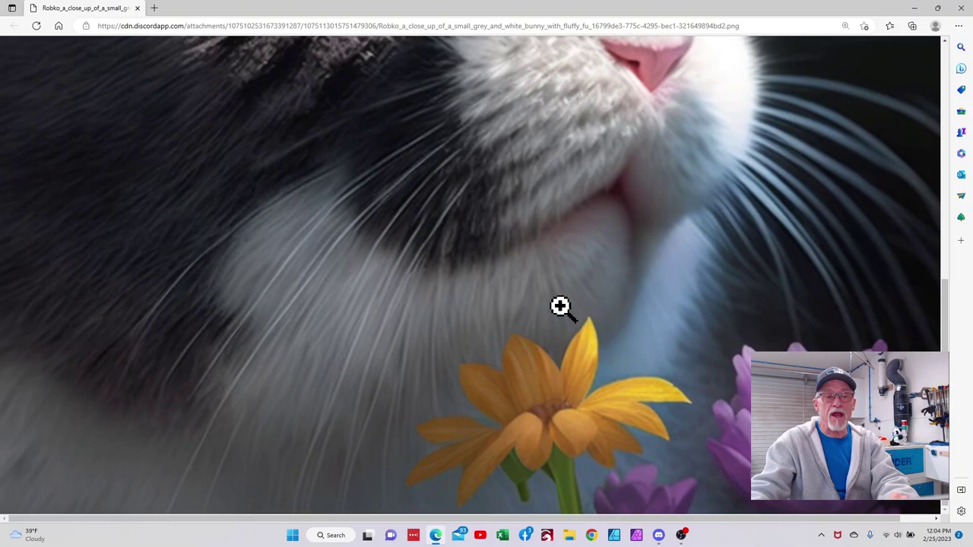
key(ctrl+minus)
key(ctrl+minus)
key(ctrl+minus)
key(ctrl+minus)
key(ctrl+minus)
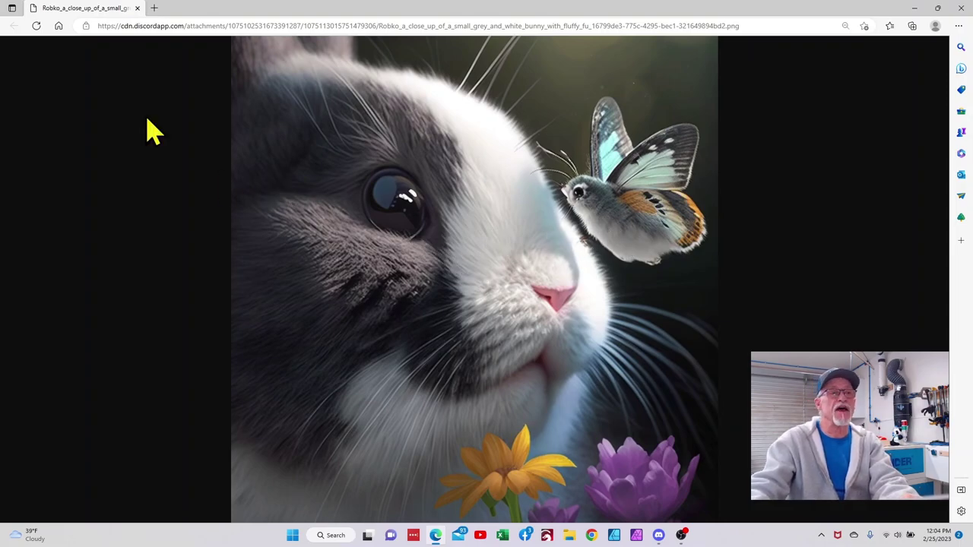
click(138, 9)
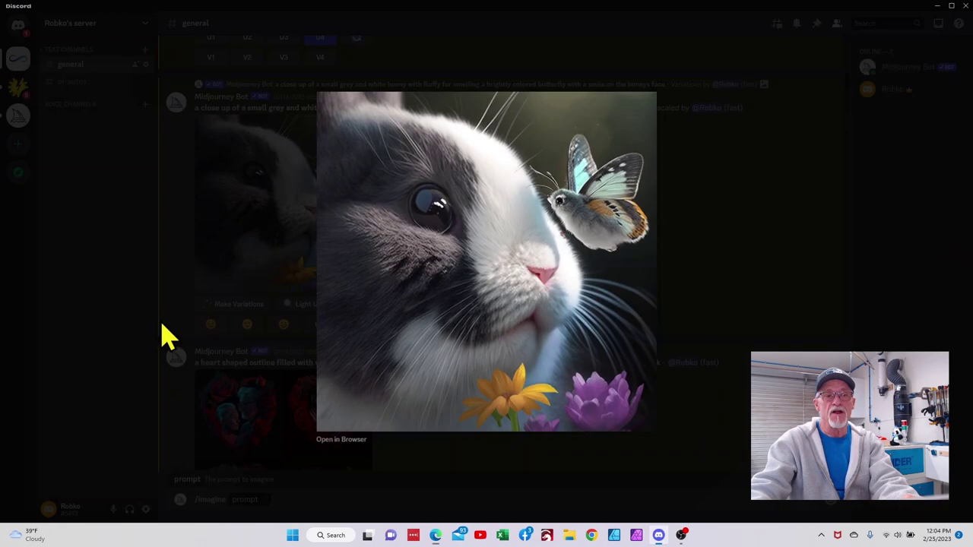
click(255, 412)
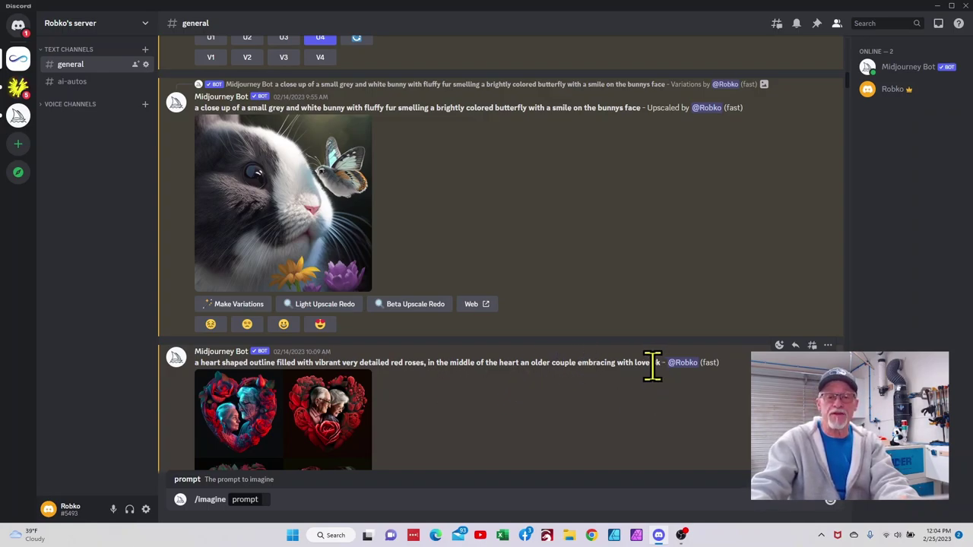
Inspect the heart-shaped red roses grid with the older couple in the browser, magnify it, and return to the channel
click(284, 427)
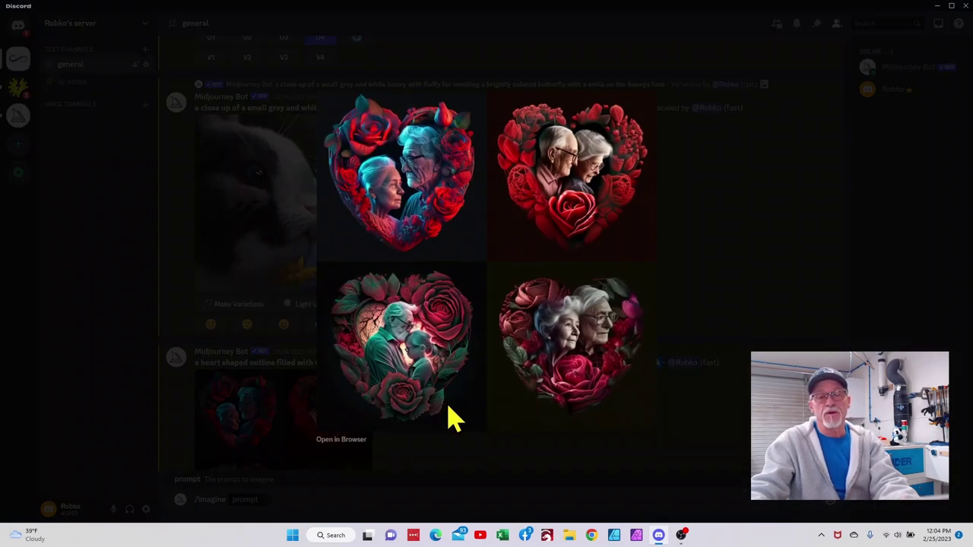
click(341, 441)
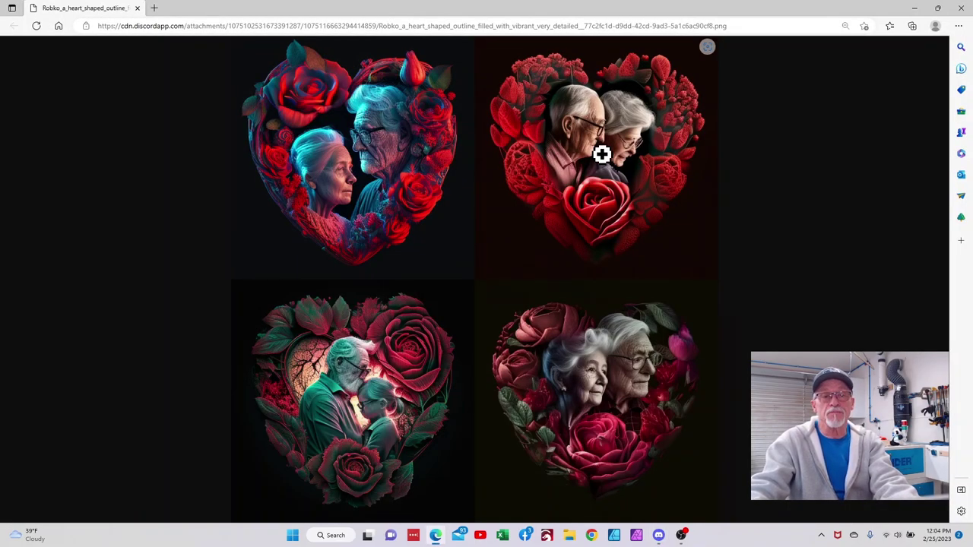
scroll(601, 155, up, 1)
scroll(601, 154, down, 1)
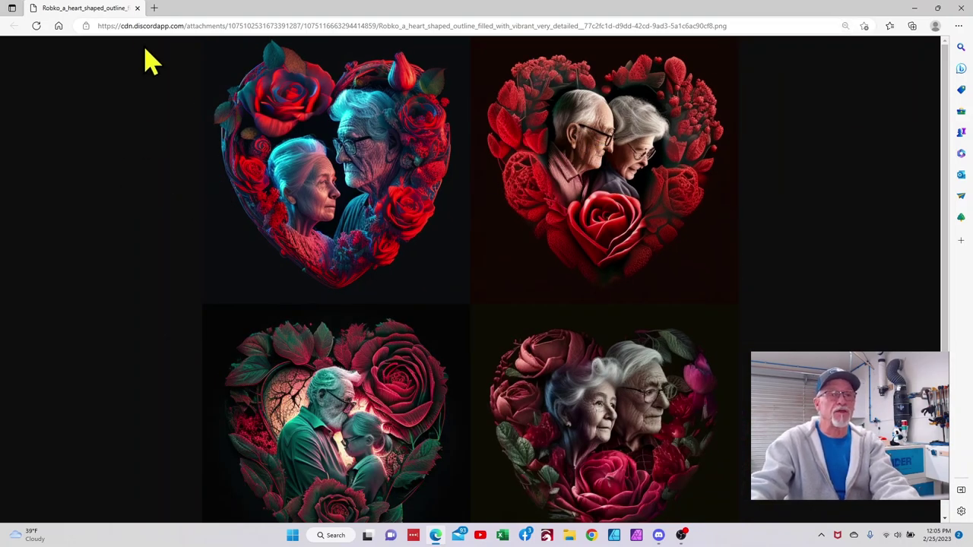
click(138, 9)
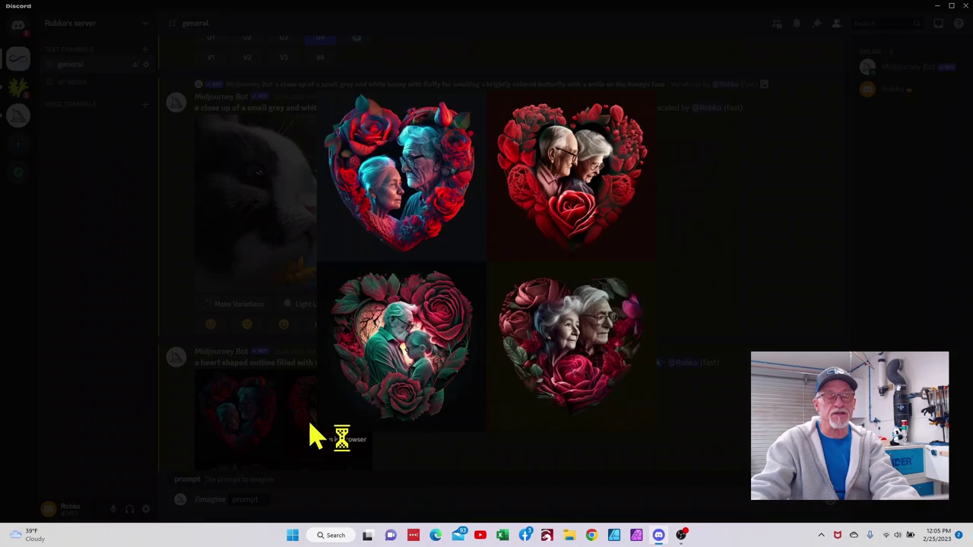
click(213, 411)
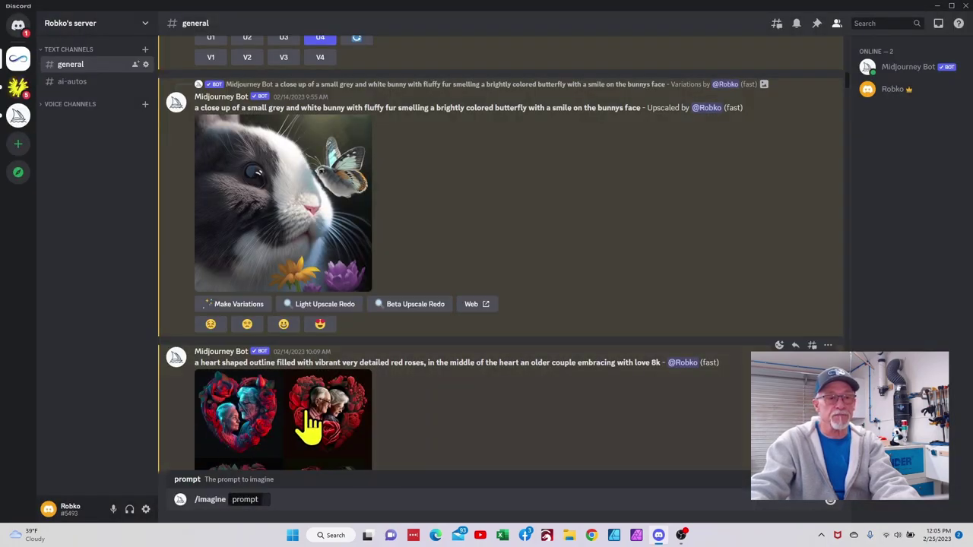
View the upscaled tree trunk with children's swing image enlarged, close it, and highlight "svc" in its prompt
scroll(310, 426, down, 5)
scroll(317, 413, down, 4)
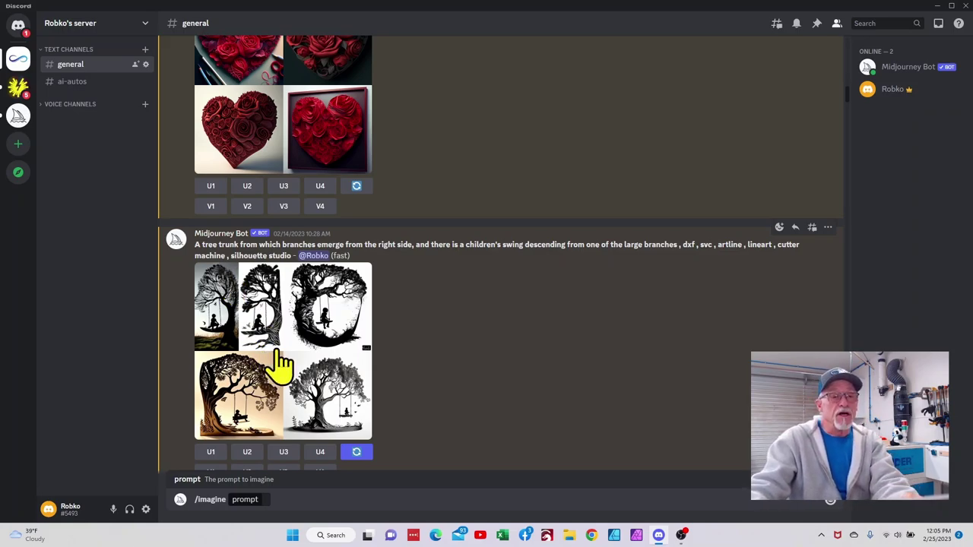
scroll(279, 365, down, 4)
scroll(281, 364, down, 4)
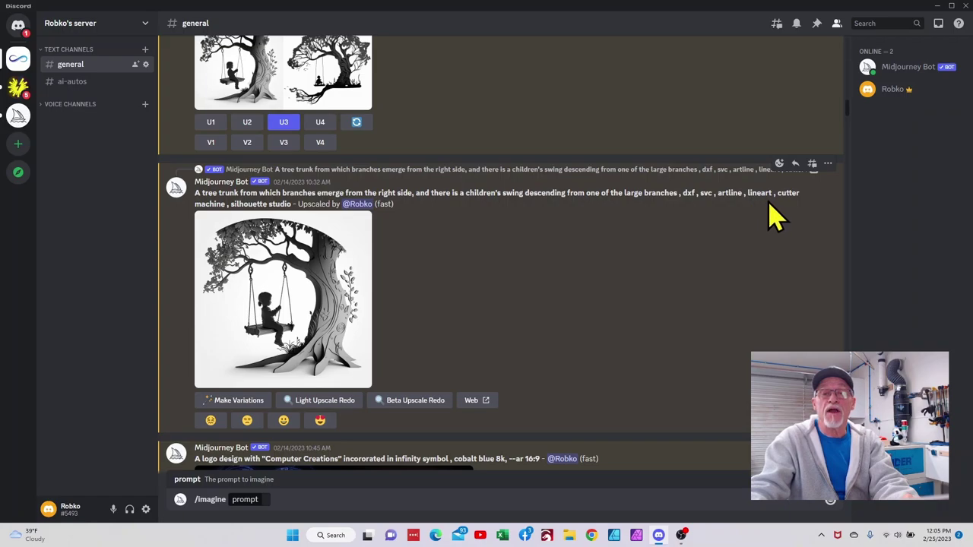
click(283, 318)
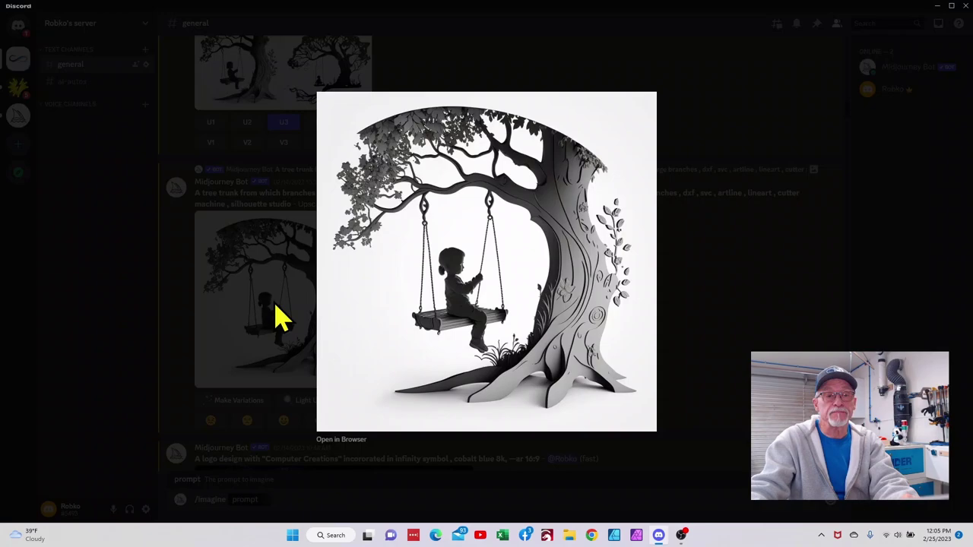
click(232, 293)
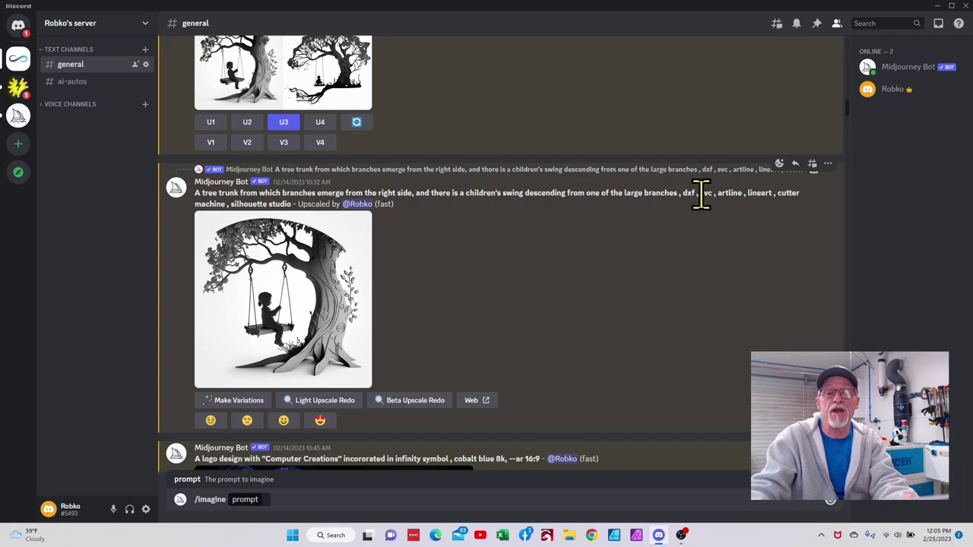
drag(708, 193, 713, 193)
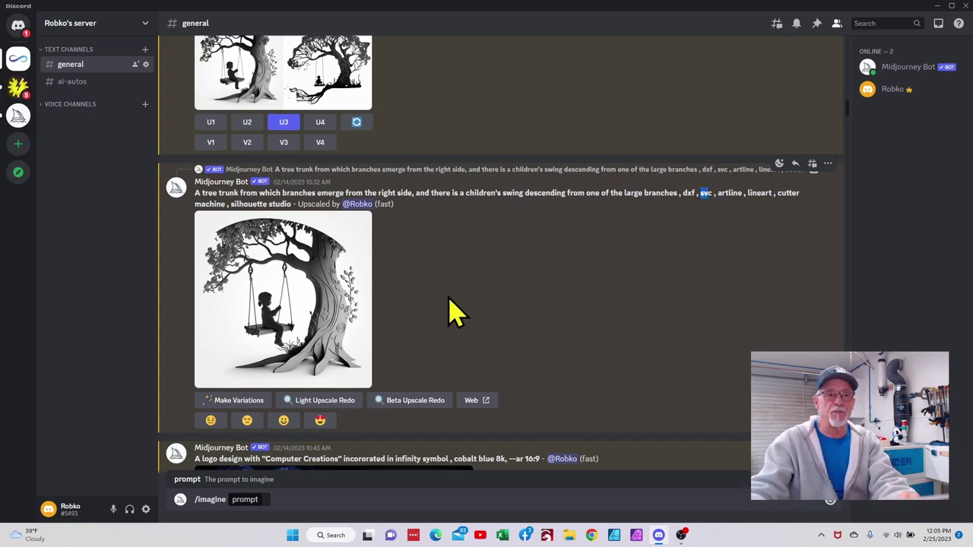
Find the first bright yellow softball on fire grid below the infinity logo designs, view it enlarged, and close it
scroll(505, 277, down, 4)
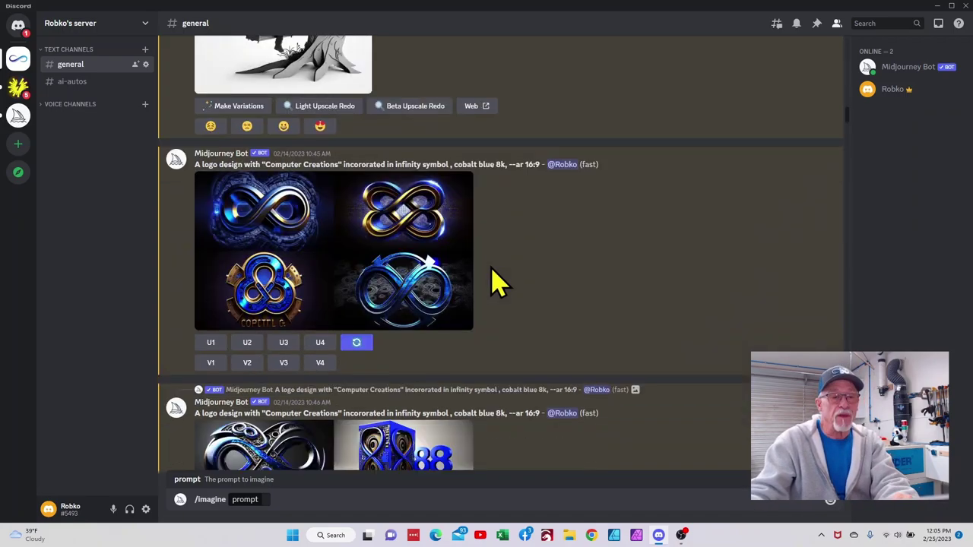
scroll(493, 273, down, 8)
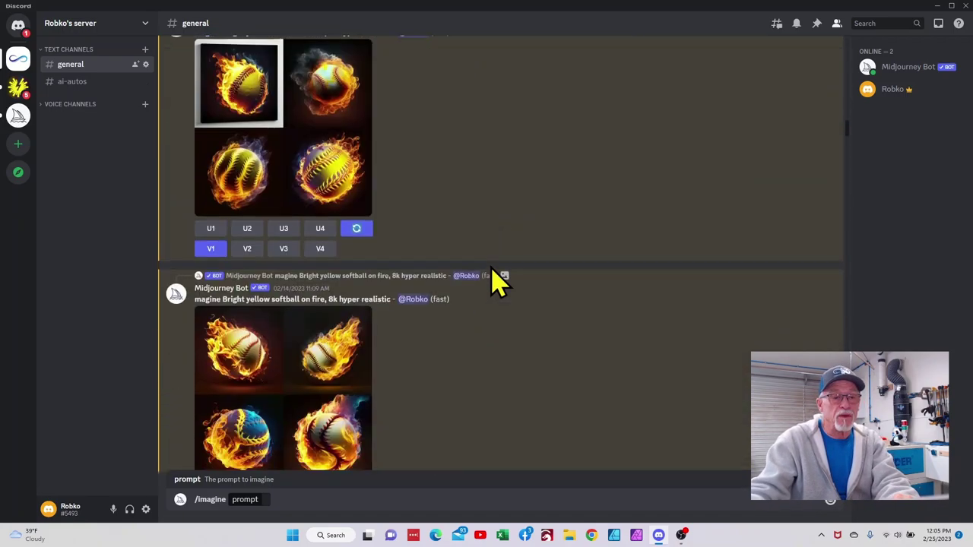
scroll(495, 283, up, 4)
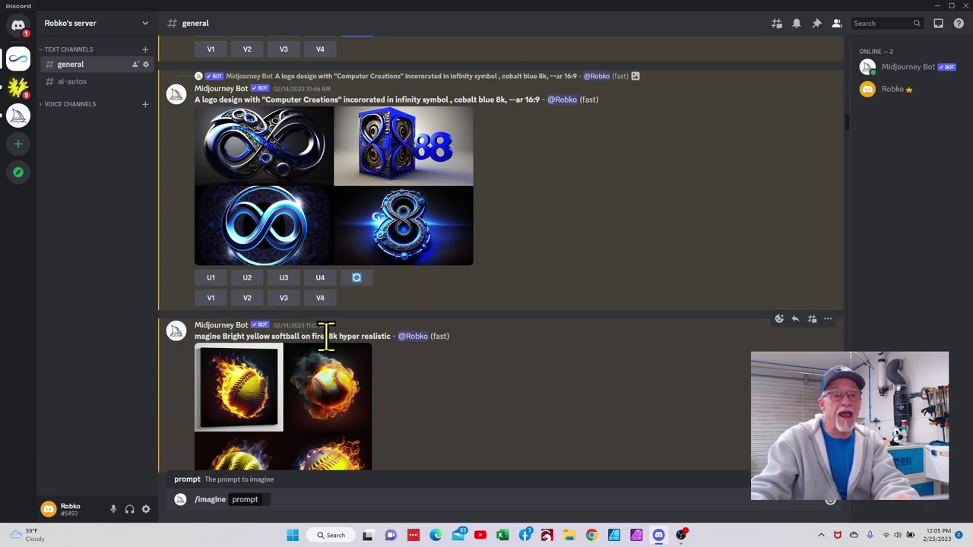
click(281, 407)
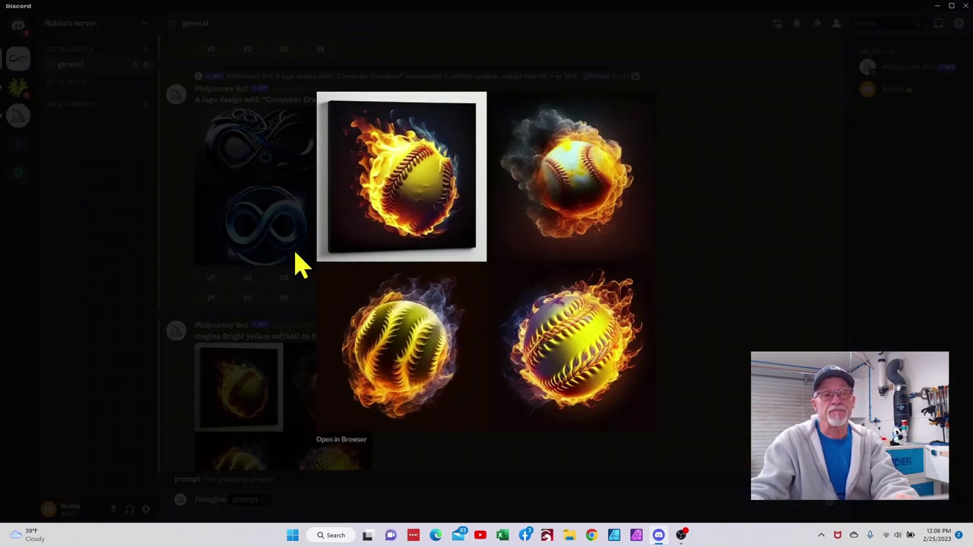
click(228, 266)
View the variations grid made from the first burning softball image enlarged and return to the channel
scroll(226, 287, down, 4)
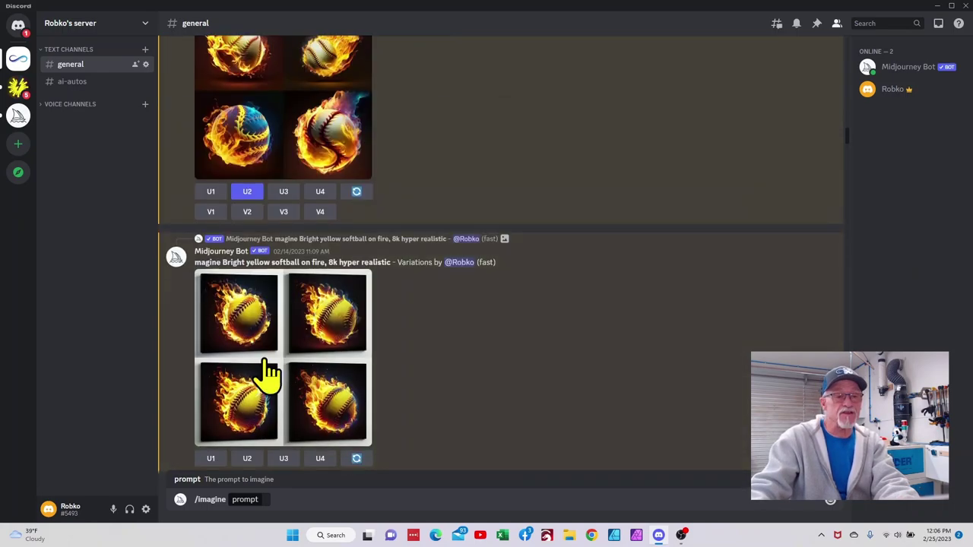
scroll(296, 285, down, 4)
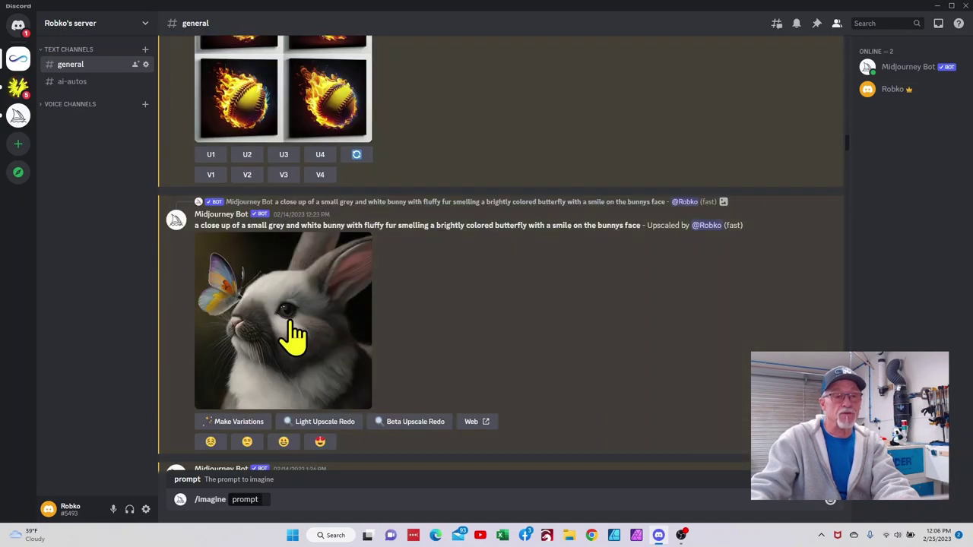
scroll(313, 304, down, 5)
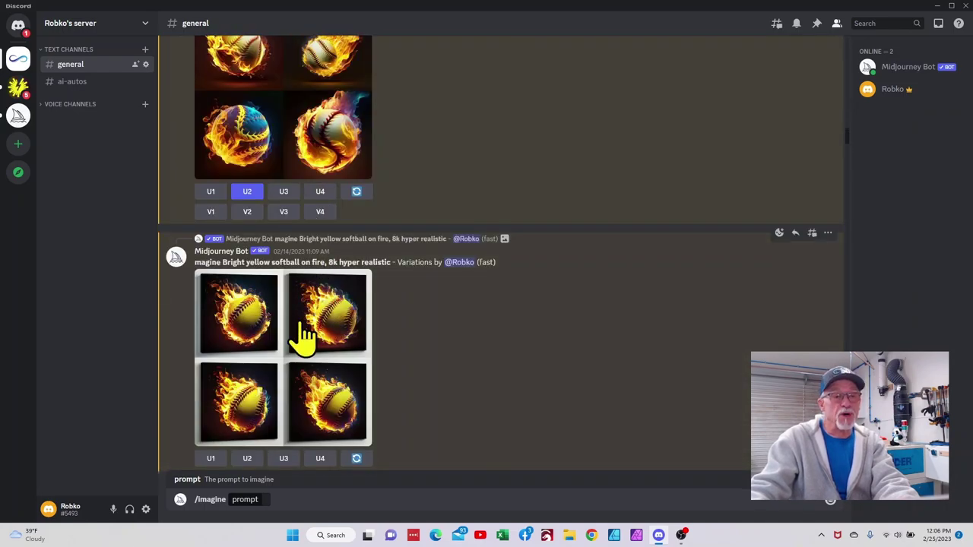
click(304, 336)
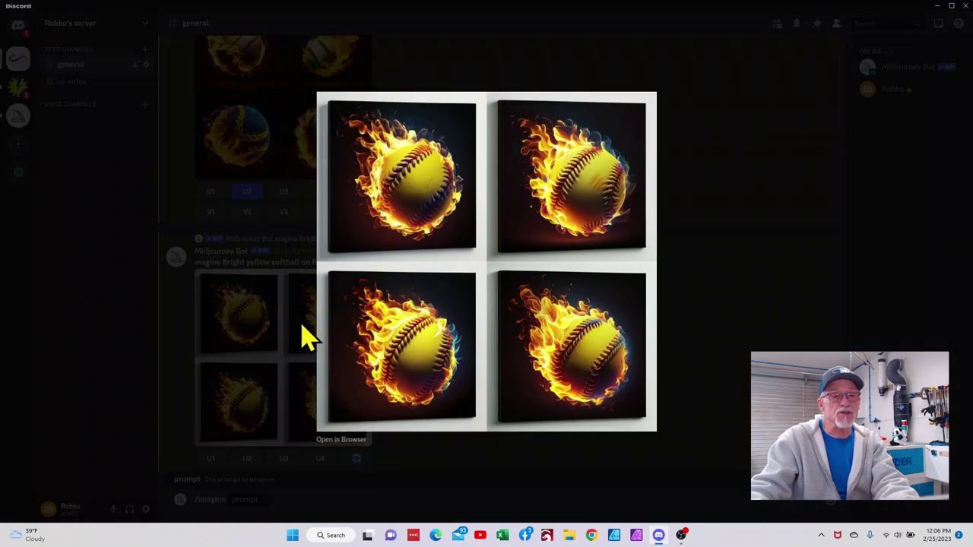
click(243, 222)
View the black lab variations grid with ducks flying in a blue sky enlarged and close it again
scroll(417, 315, down, 4)
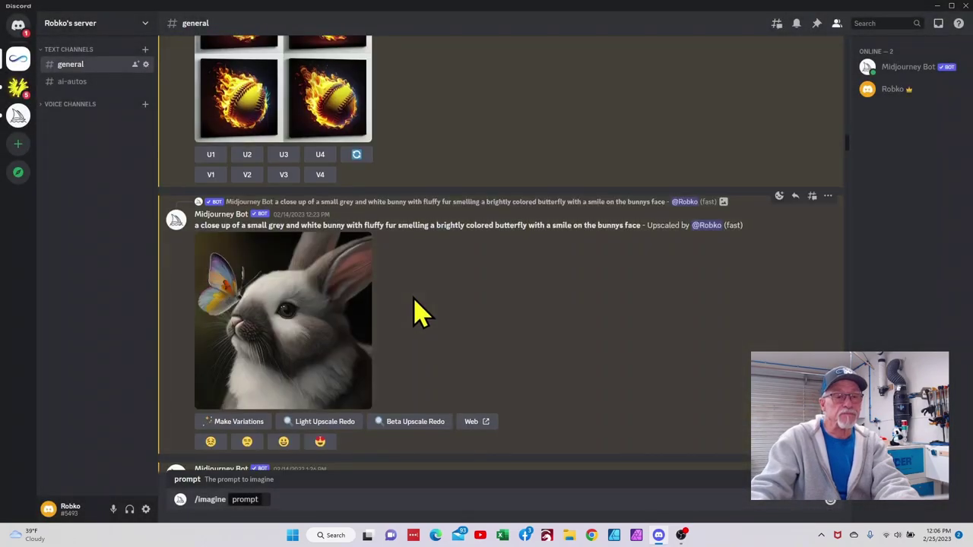
scroll(417, 315, down, 4)
scroll(417, 297, down, 3)
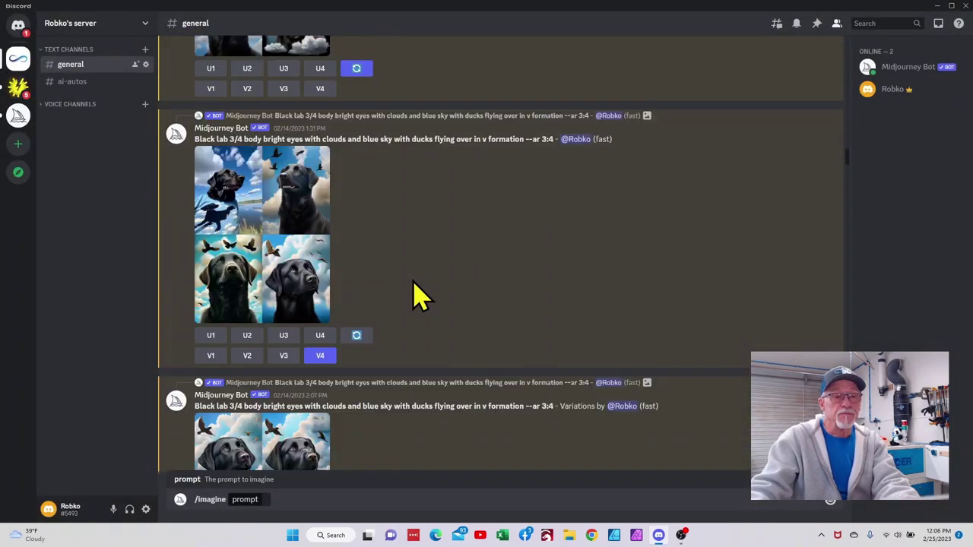
scroll(407, 272, down, 4)
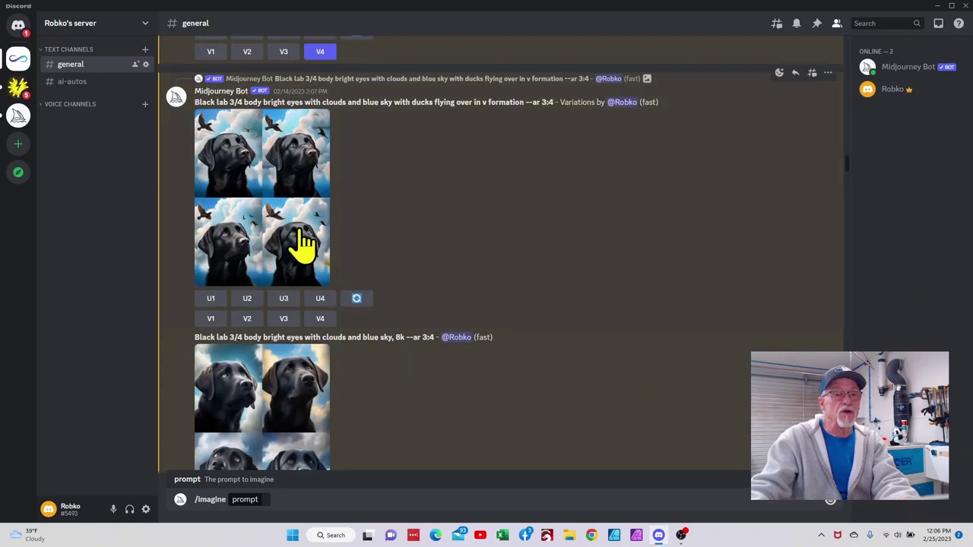
click(288, 162)
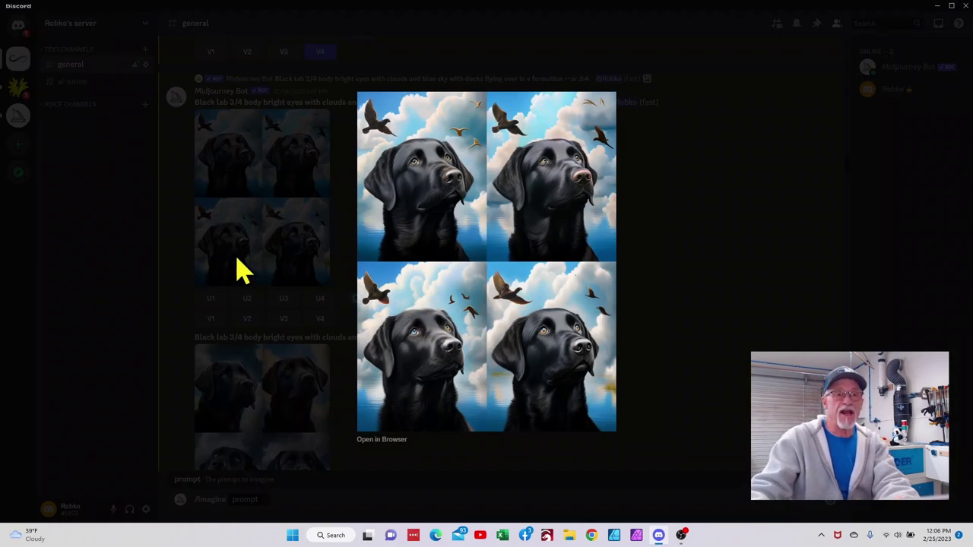
click(258, 335)
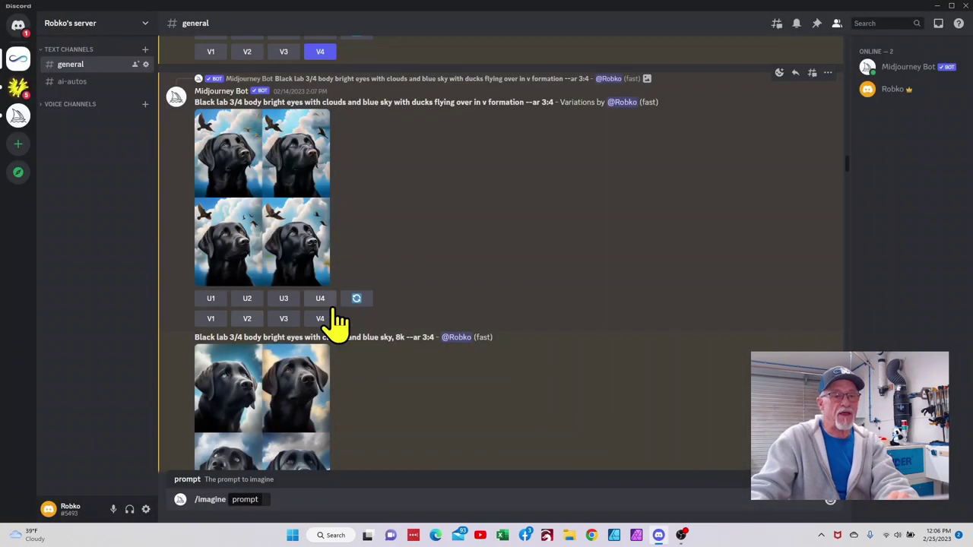
View the 8k black lab grid without ducks and its upscaled second image enlarged, closing each one
click(274, 426)
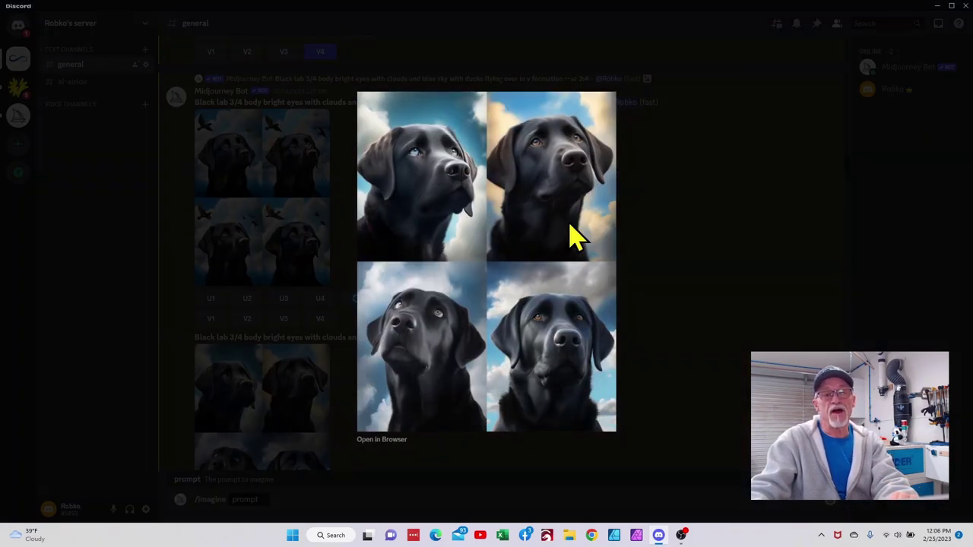
click(661, 266)
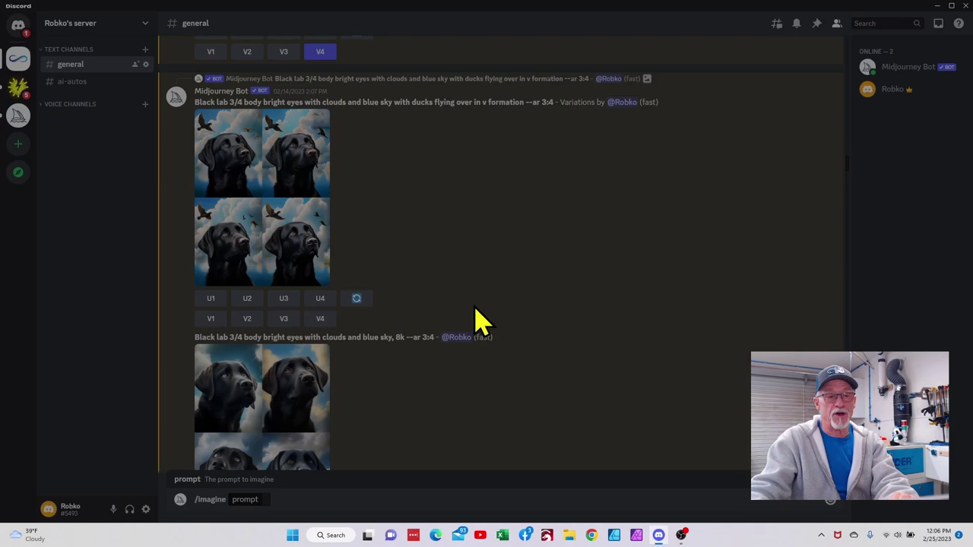
scroll(304, 357, down, 4)
click(304, 357)
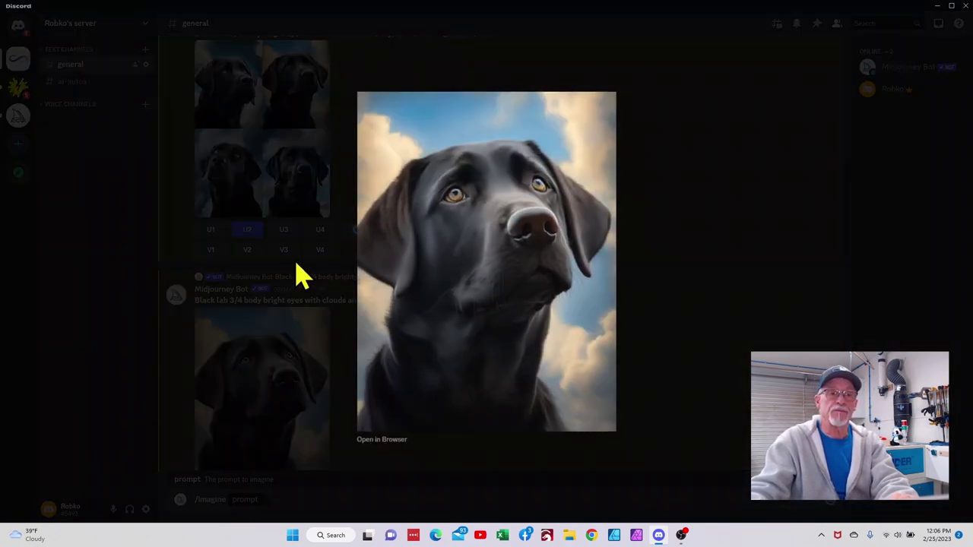
click(302, 275)
View the cartoon-style beagle puppy grid made with --upbeta enlarged, compare its four images, and close it
scroll(441, 350, down, 5)
scroll(444, 349, up, 10)
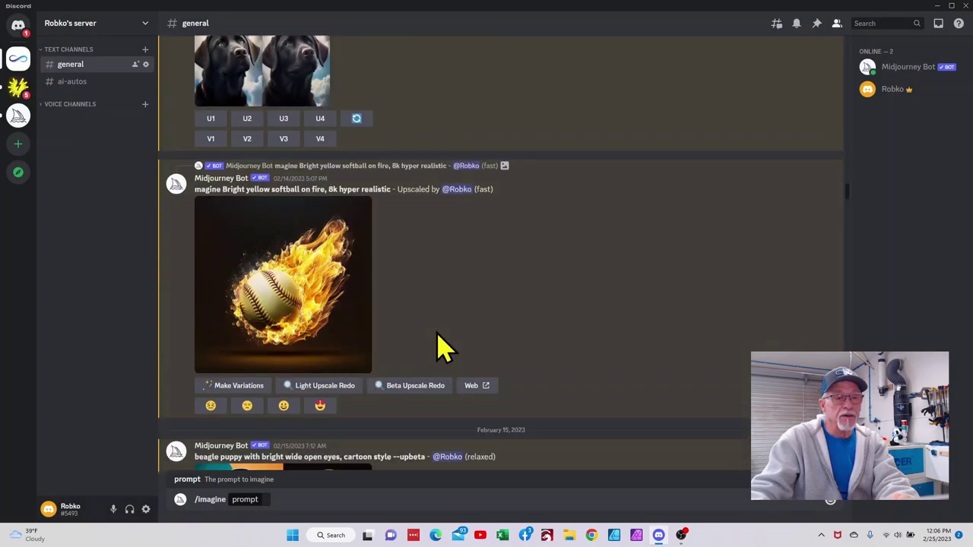
scroll(445, 349, down, 4)
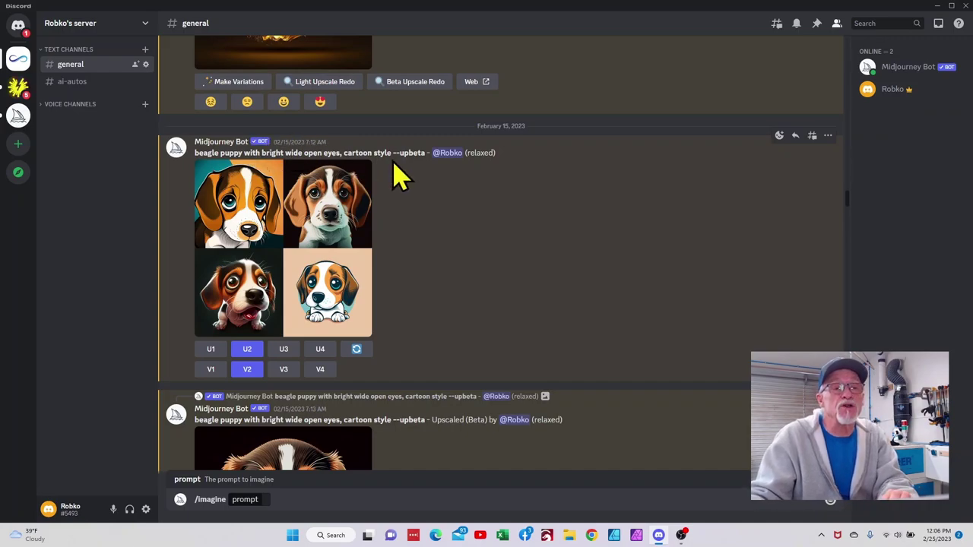
click(278, 243)
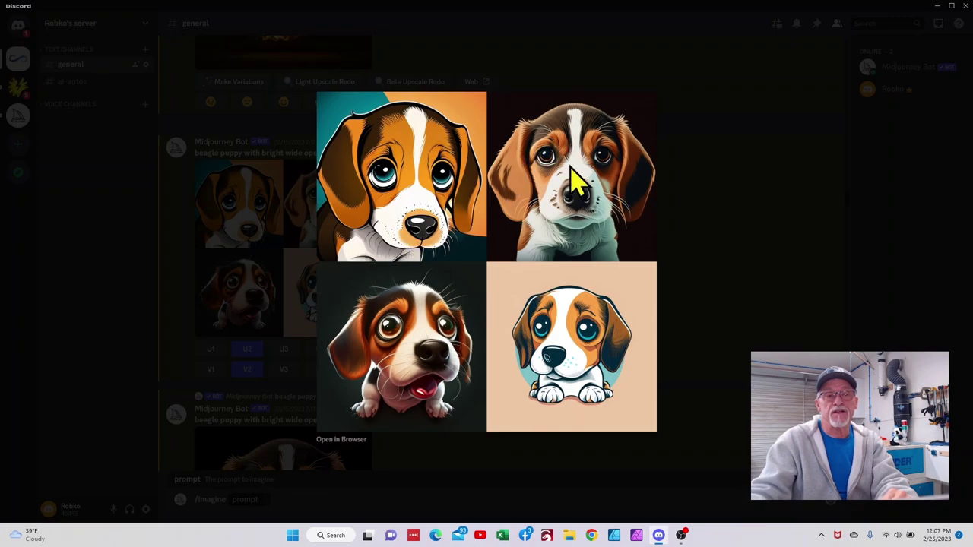
click(790, 207)
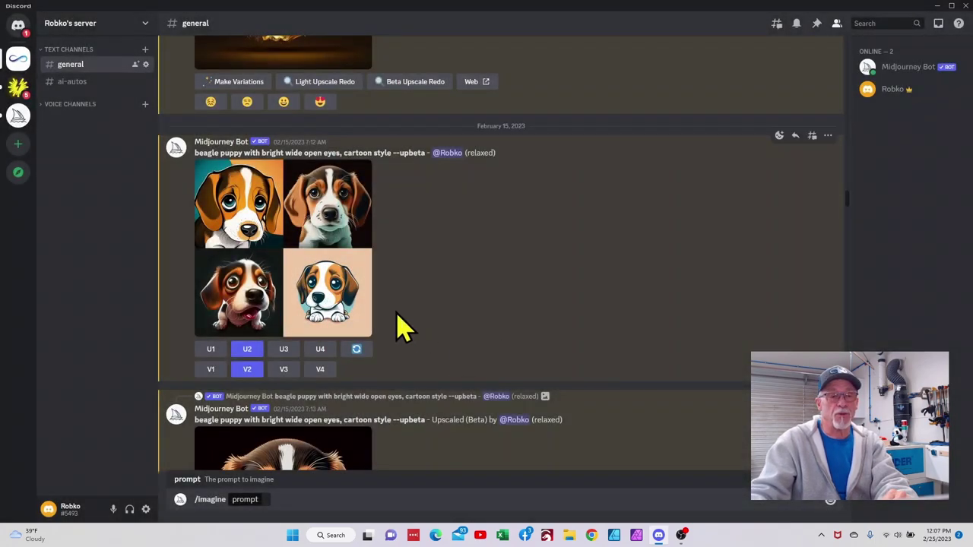
View the beta-upscaled beagle puppy image enlarged and return to the channel
scroll(388, 323, down, 4)
click(292, 228)
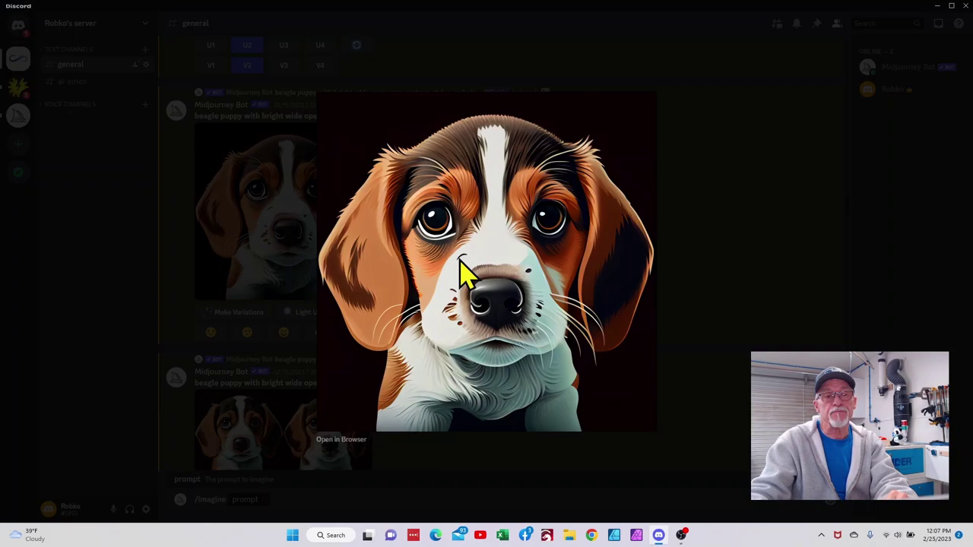
click(177, 278)
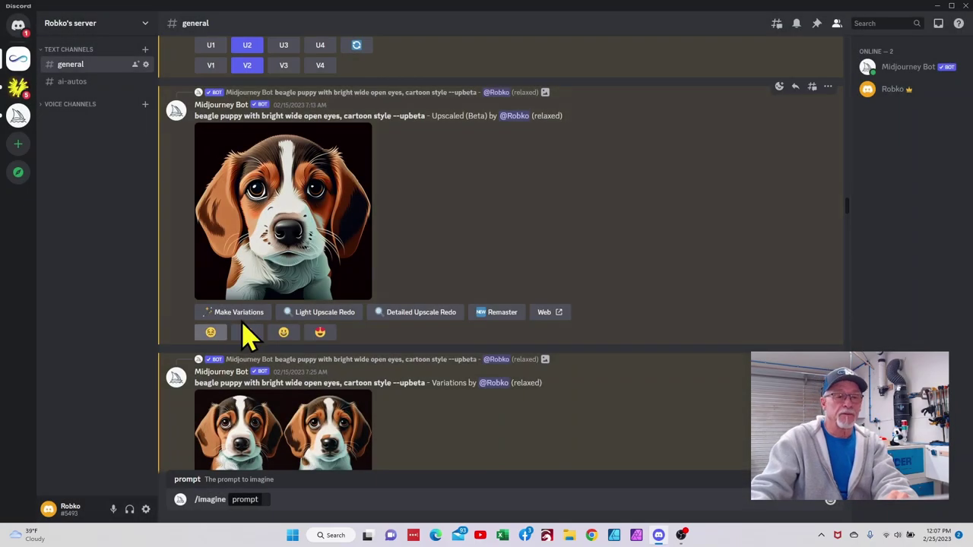
Look over the beagle puppy variations and view the original blue 1972 Chevy c10 airport runway grid enlarged
scroll(246, 334, down, 10)
scroll(246, 334, up, 5)
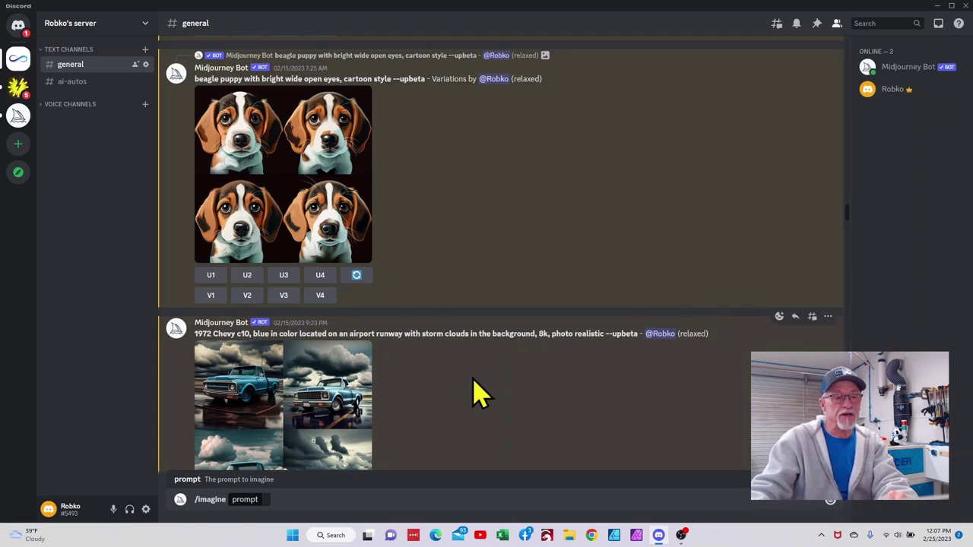
scroll(477, 379, down, 4)
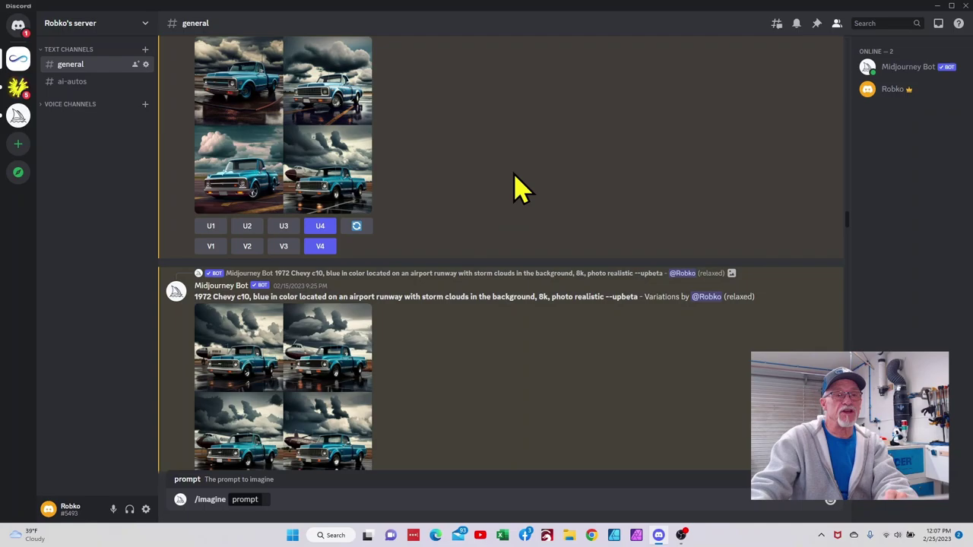
click(332, 146)
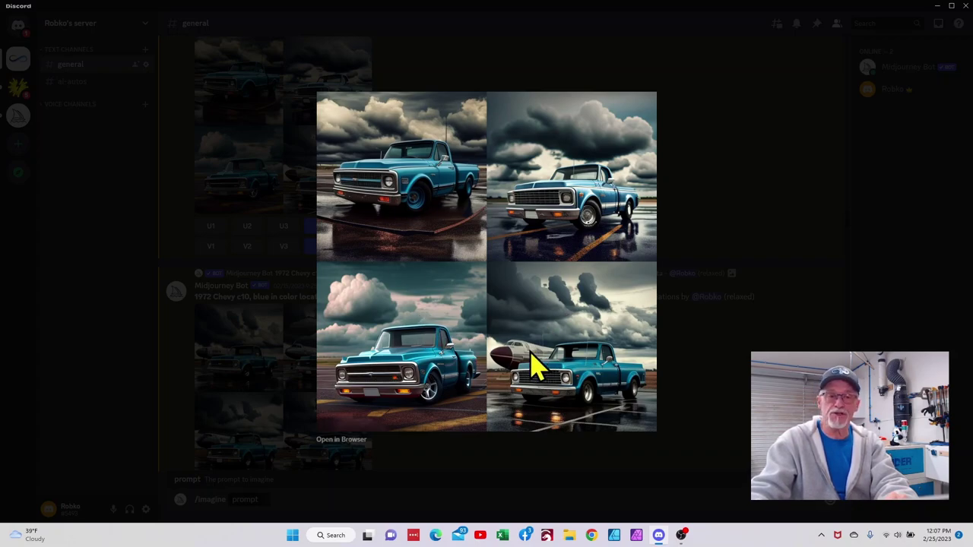
Return to the channel, view the blue 1972 Chevy c10 night storm and lightning grid enlarged, and close it
click(196, 295)
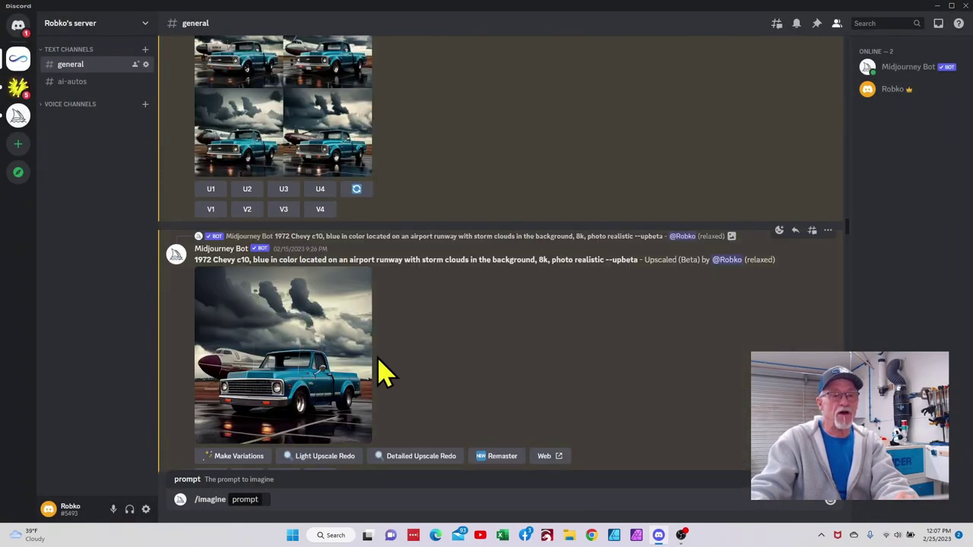
scroll(445, 363, down, 4)
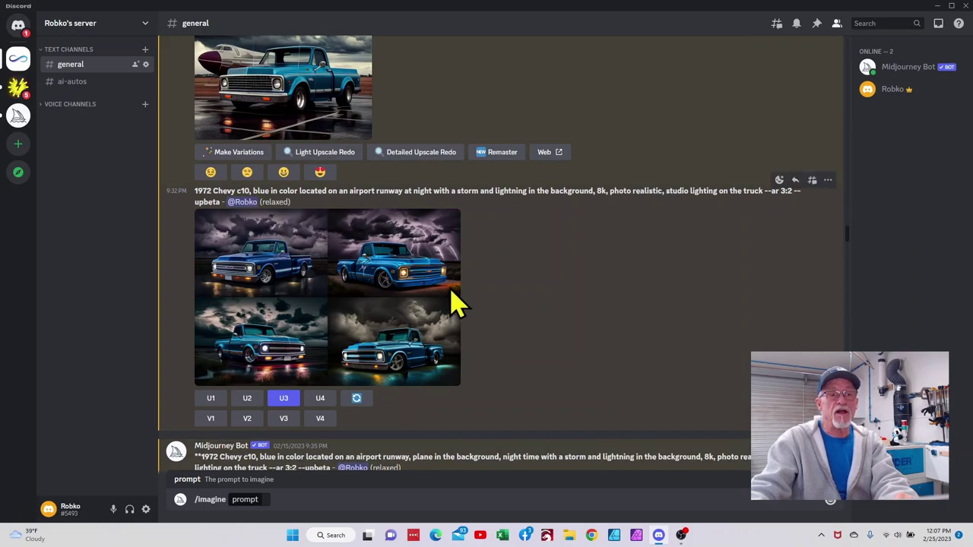
click(370, 282)
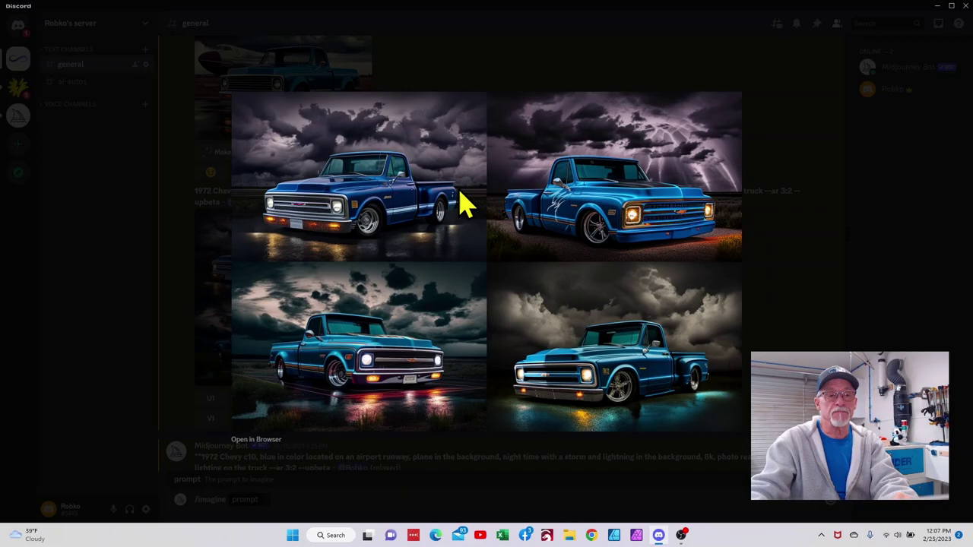
click(122, 239)
Look over the night airport truck images, view the beta-upscaled night storm Chevy c10 enlarged, and close it
scroll(347, 348, down, 5)
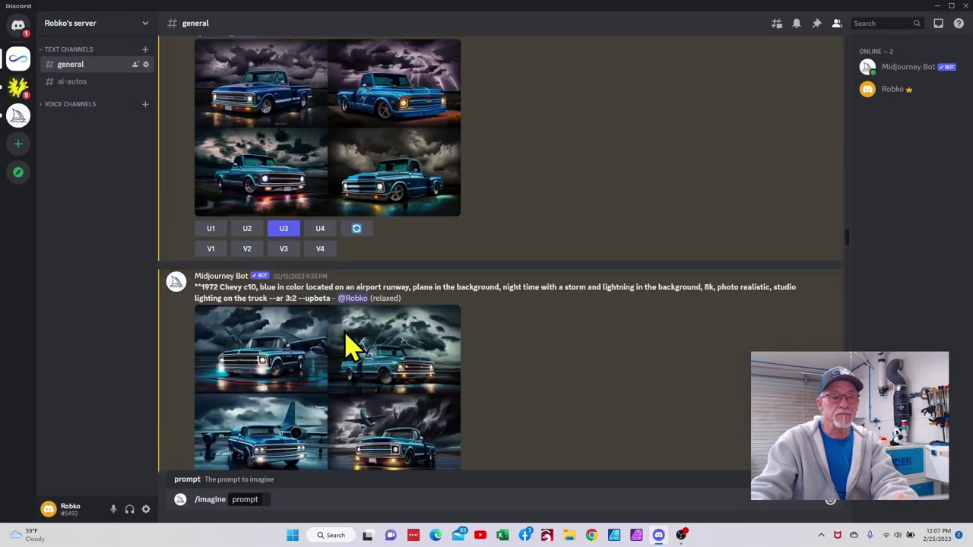
scroll(347, 347, down, 10)
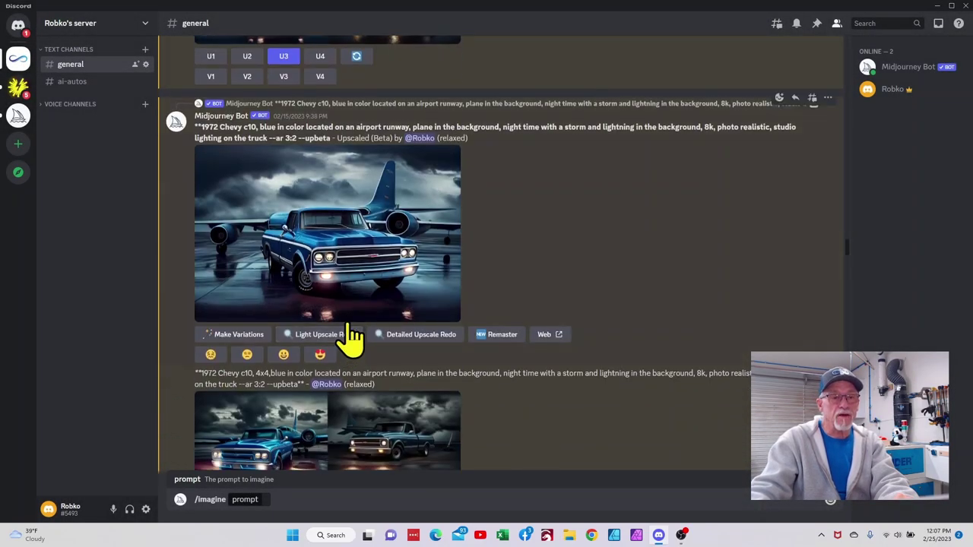
click(341, 206)
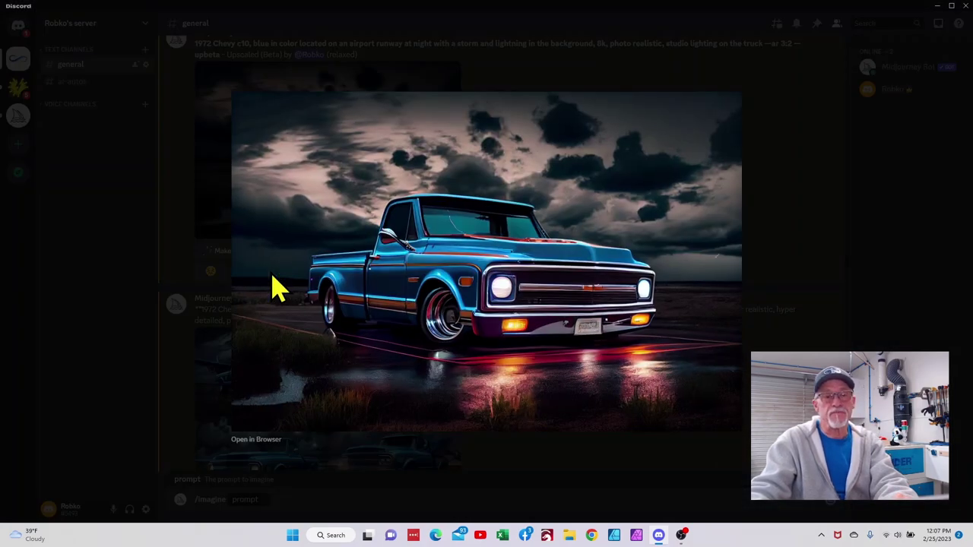
click(149, 238)
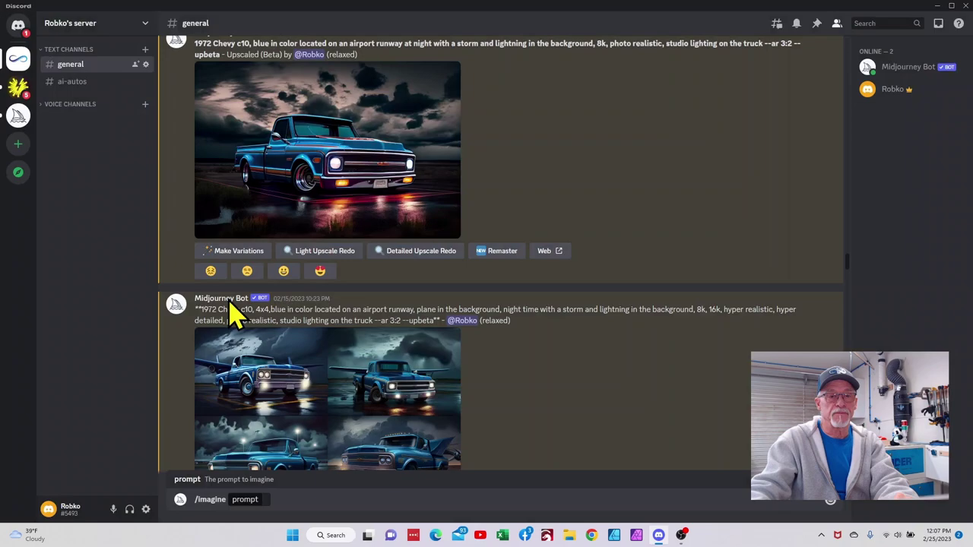
Find the first white 1972 El Camino cityscape grid made with --upbeta, view it enlarged, and close it
scroll(289, 319, down, 10)
scroll(289, 322, down, 2)
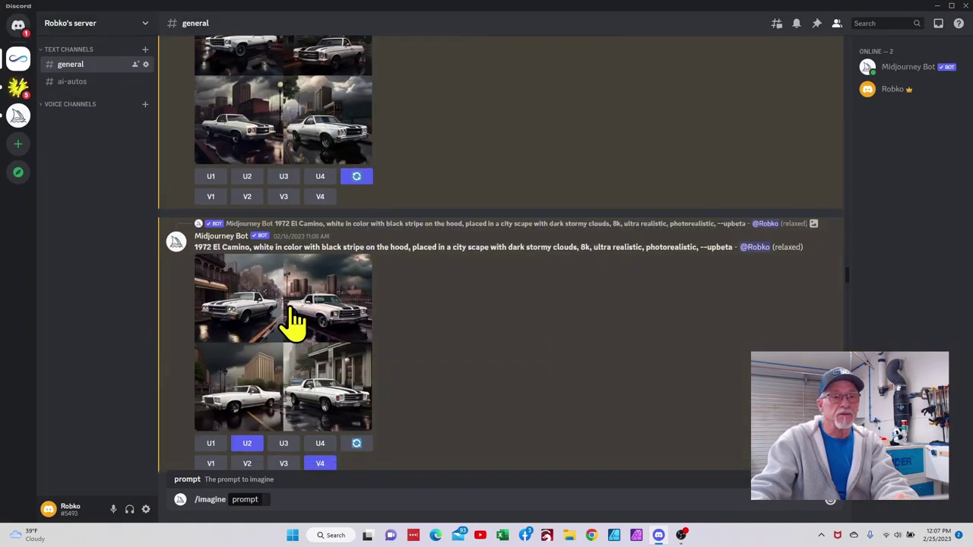
scroll(289, 321, up, 4)
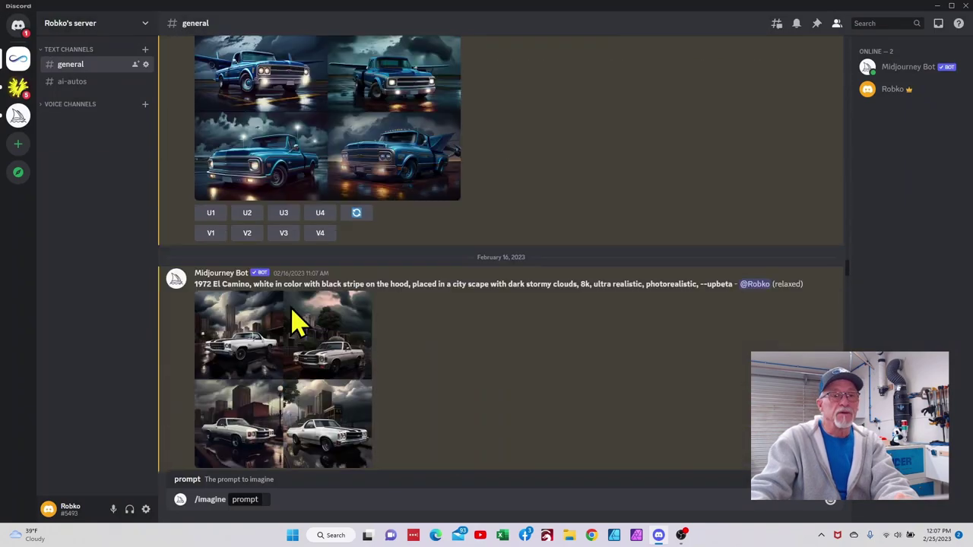
click(340, 363)
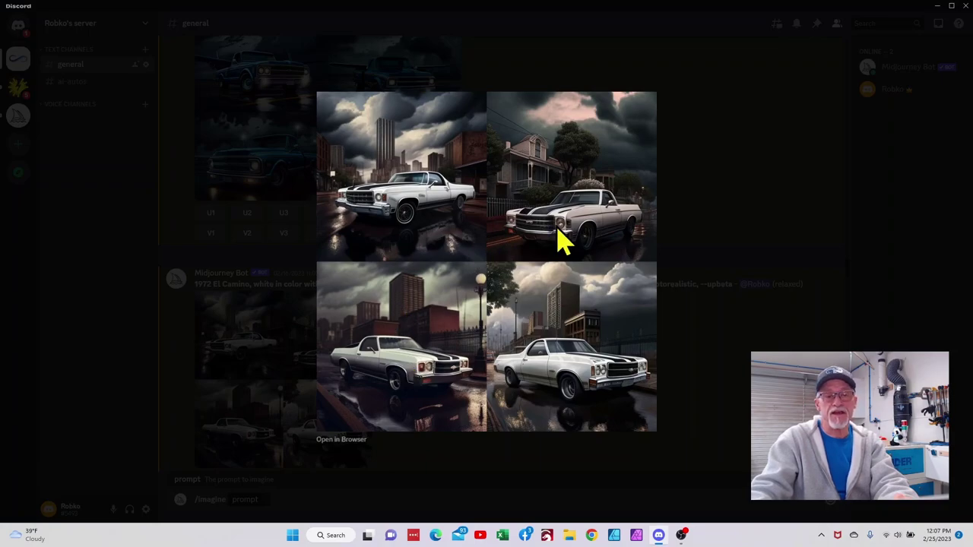
click(221, 243)
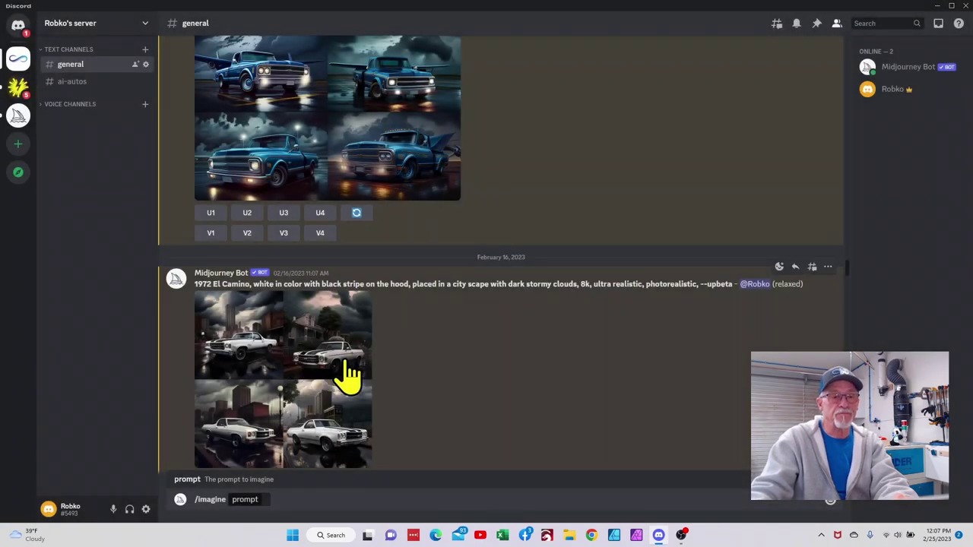
View the beta-upscaled white El Camino with the city skyline enlarged and return to the channel
scroll(346, 372, down, 5)
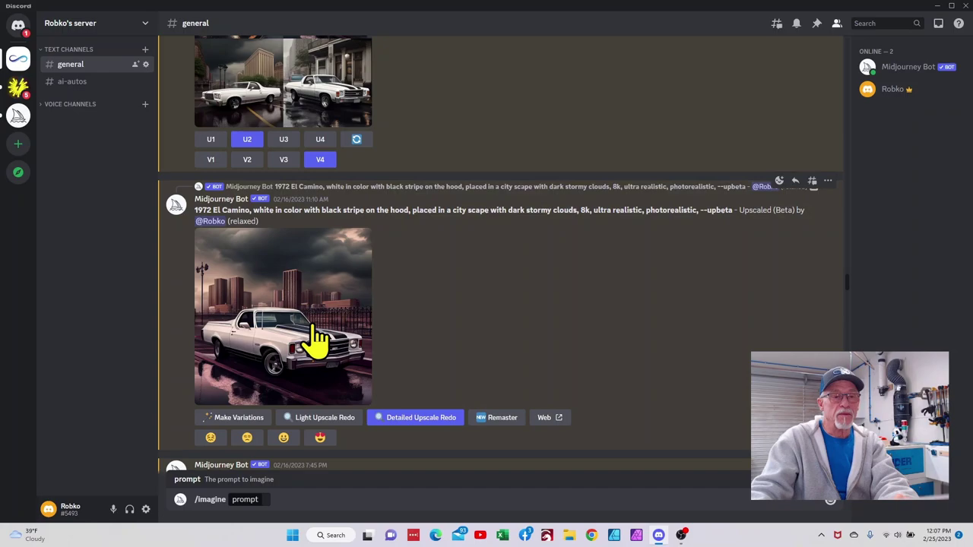
click(315, 342)
click(259, 308)
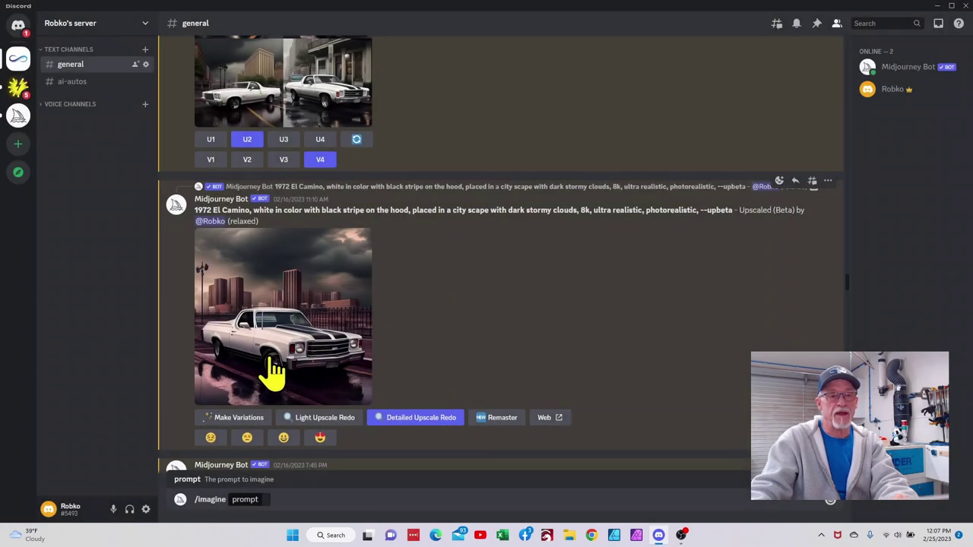
Look over the El Camino variations, remixes and rerolled grids made with the wet asphalt and black sky prompts
scroll(304, 357, down, 4)
scroll(323, 350, down, 10)
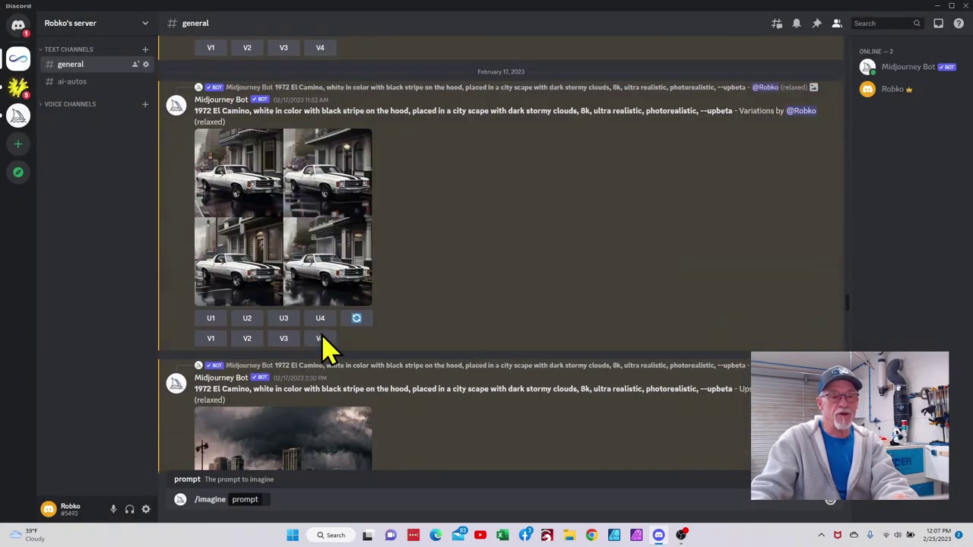
scroll(323, 349, down, 5)
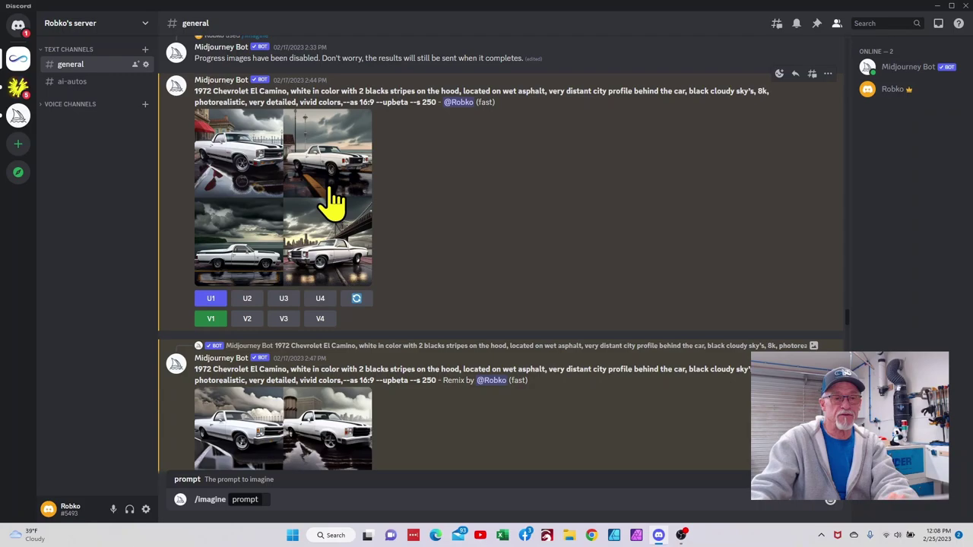
scroll(335, 201, down, 5)
scroll(334, 202, down, 5)
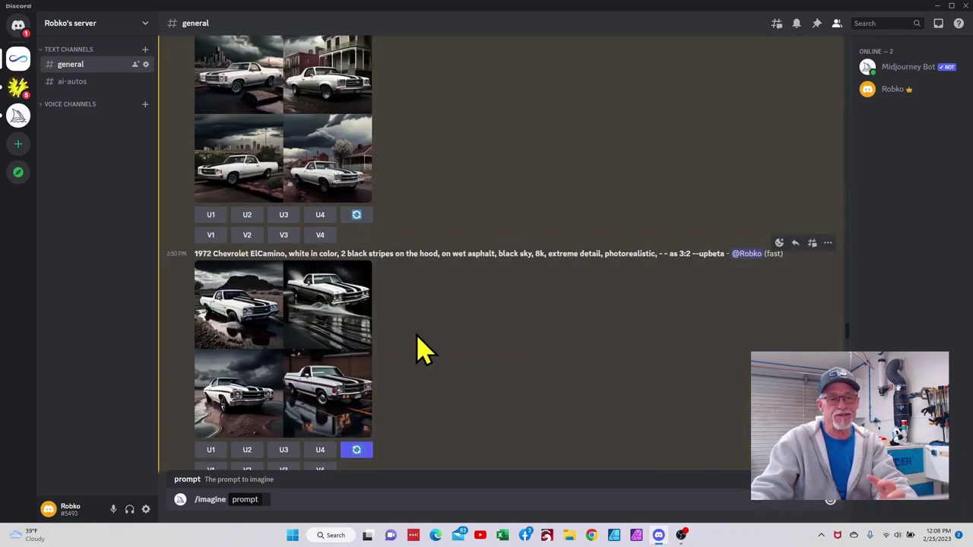
scroll(423, 350, down, 5)
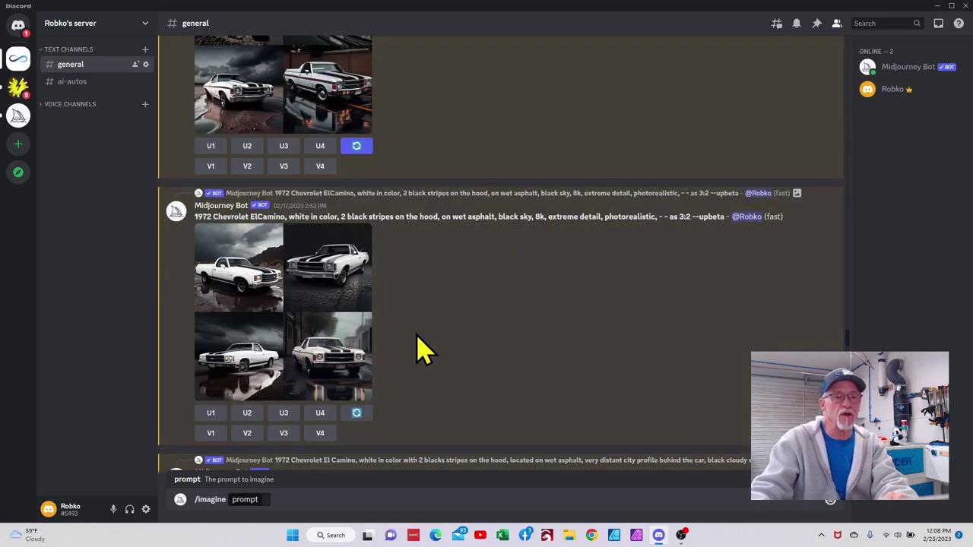
View the beta-upscaled El Camino with the red awning enlarged and close it
scroll(424, 349, down, 5)
click(260, 311)
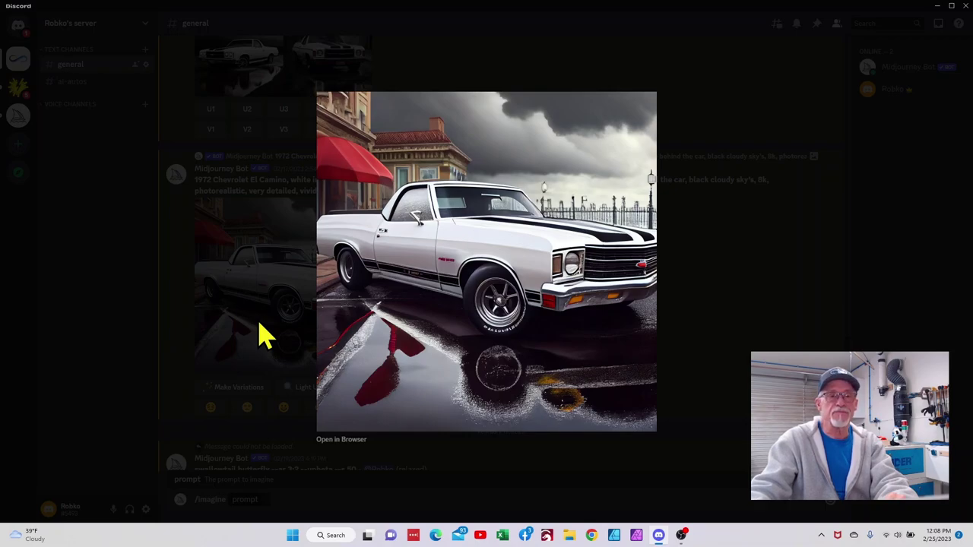
click(261, 335)
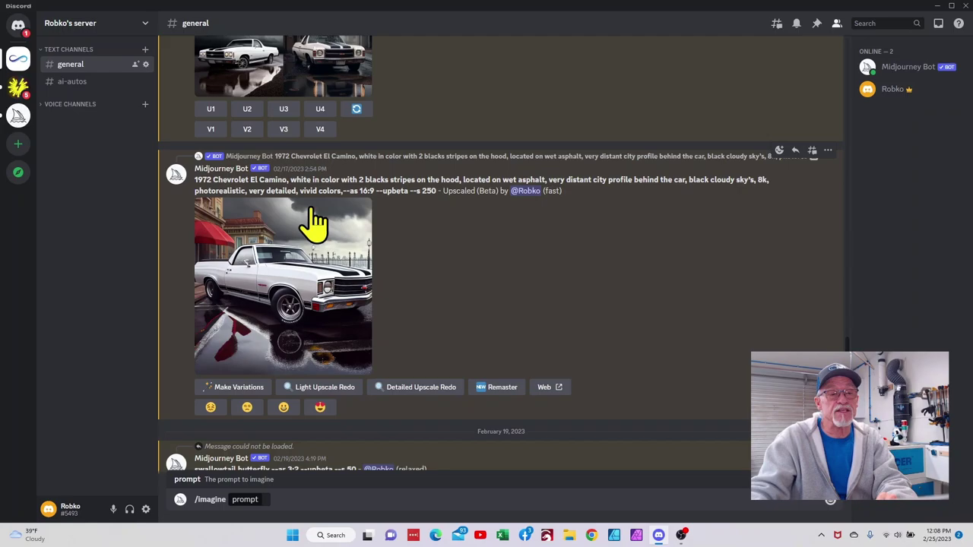
Look over the plain swallowtail butterfly grid, view the dark purple, teal and hot pink remix grid enlarged, and close it
scroll(306, 298, down, 4)
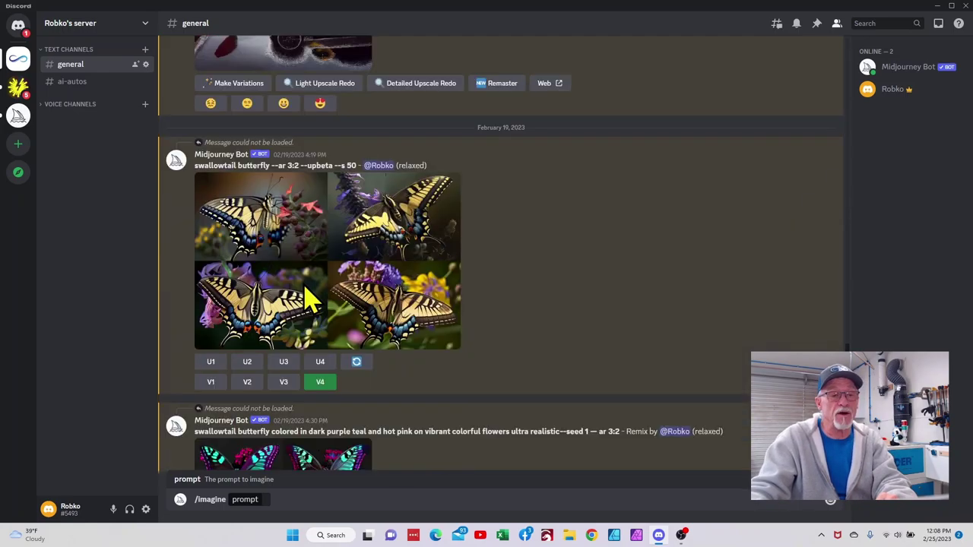
scroll(306, 298, down, 4)
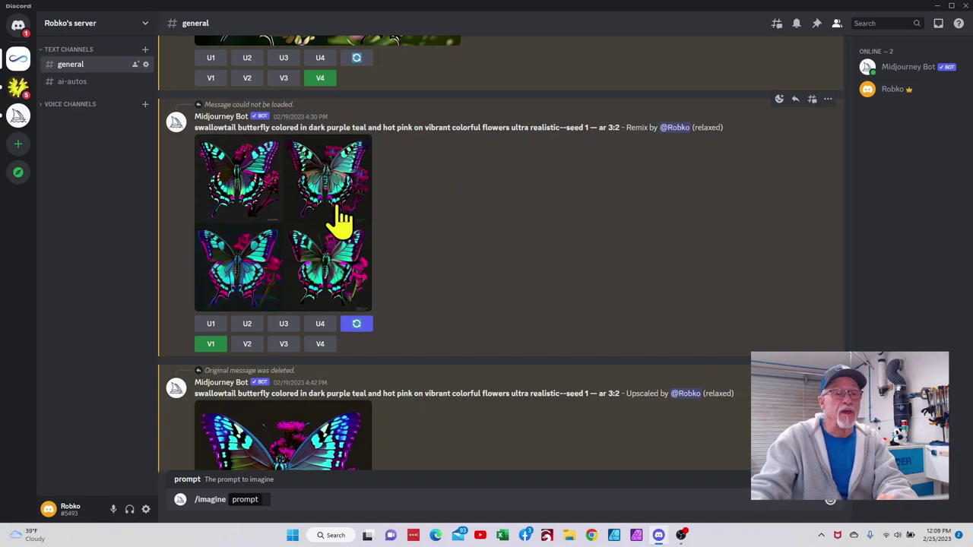
click(269, 218)
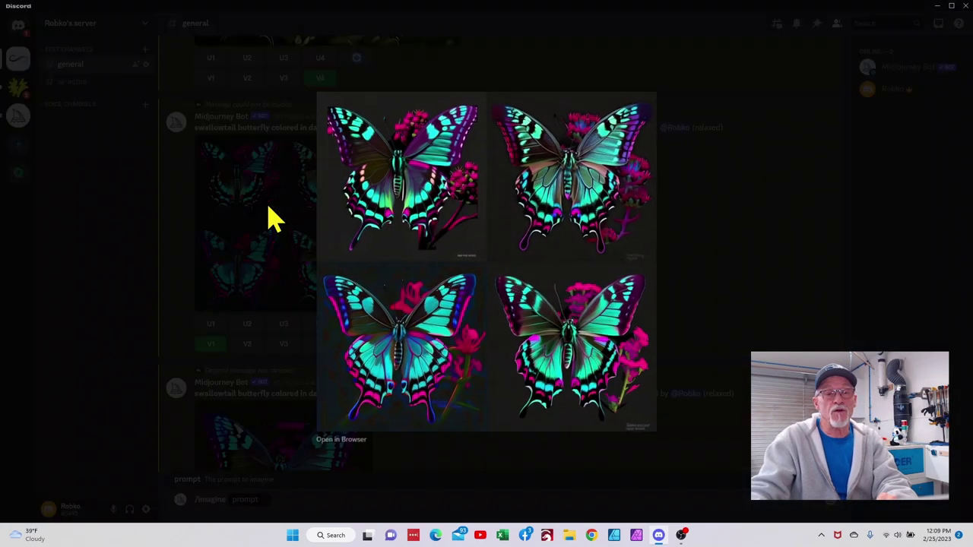
click(197, 222)
View the upscaled purple and teal butterfly and the --upbeta --s 50 butterfly grid enlarged, closing each one
scroll(195, 217, down, 5)
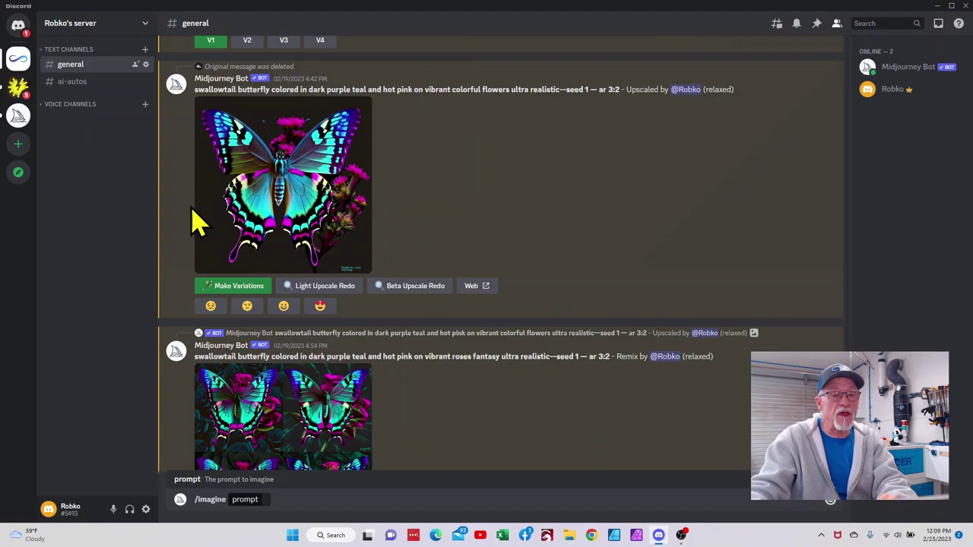
click(272, 202)
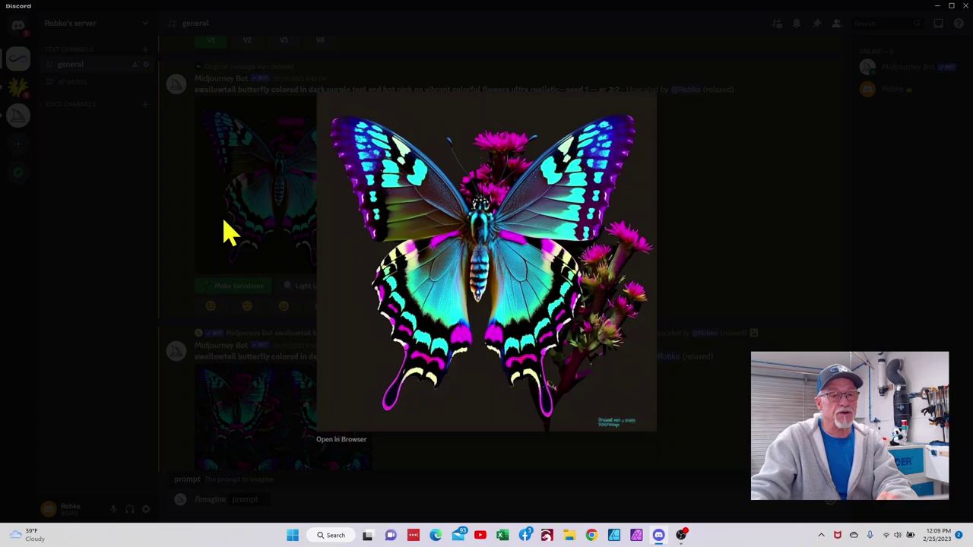
click(225, 225)
scroll(239, 258, down, 10)
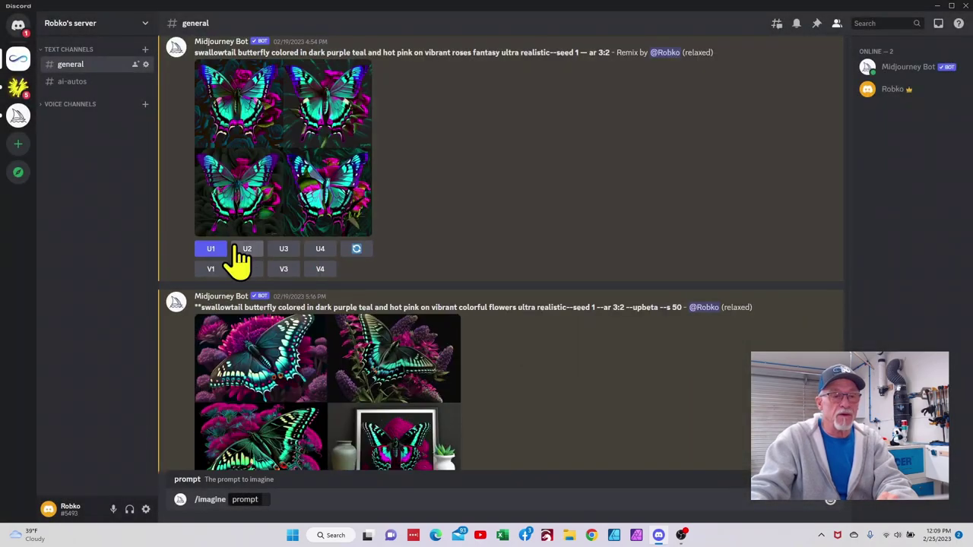
click(277, 152)
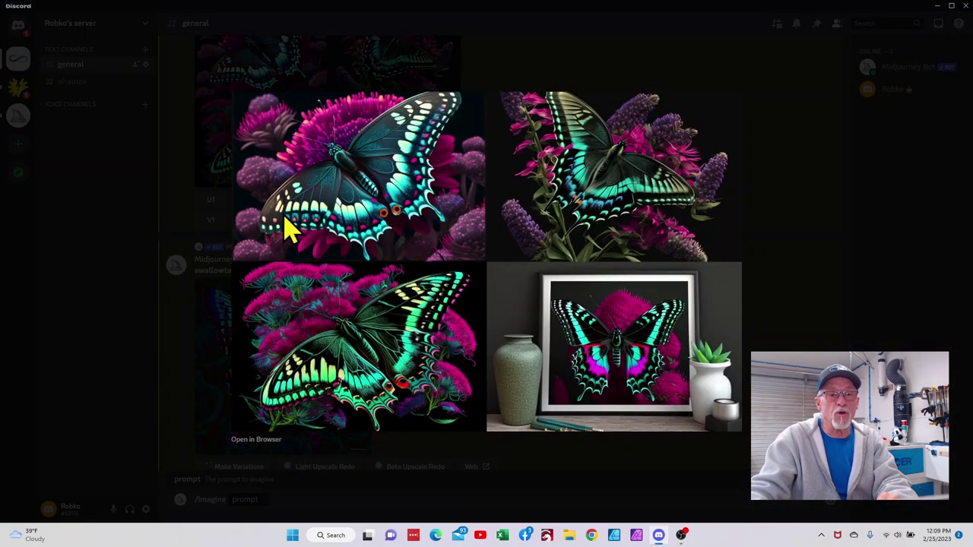
click(160, 237)
View the upscaled swallowtail butterfly on vibrant roses enlarged and return to the channel
scroll(270, 247, down, 10)
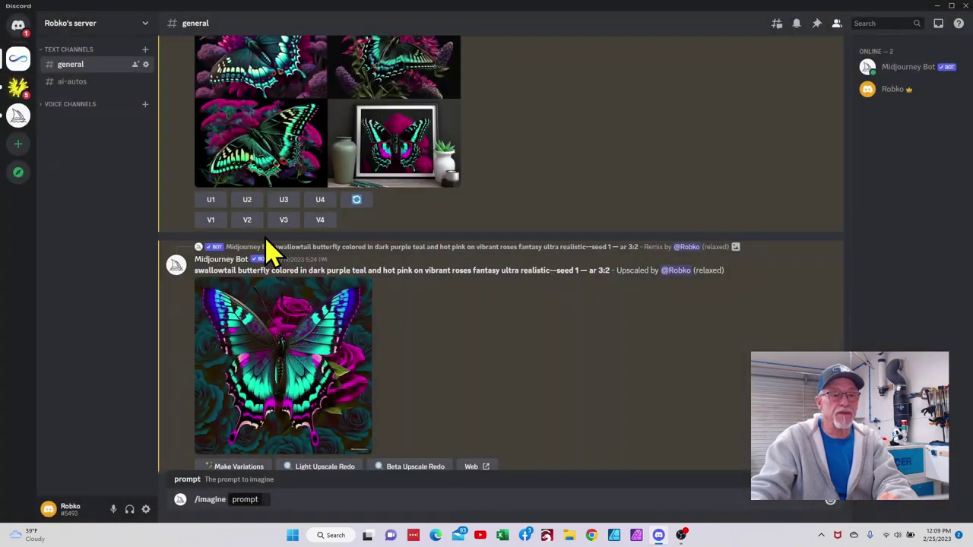
scroll(270, 254, up, 4)
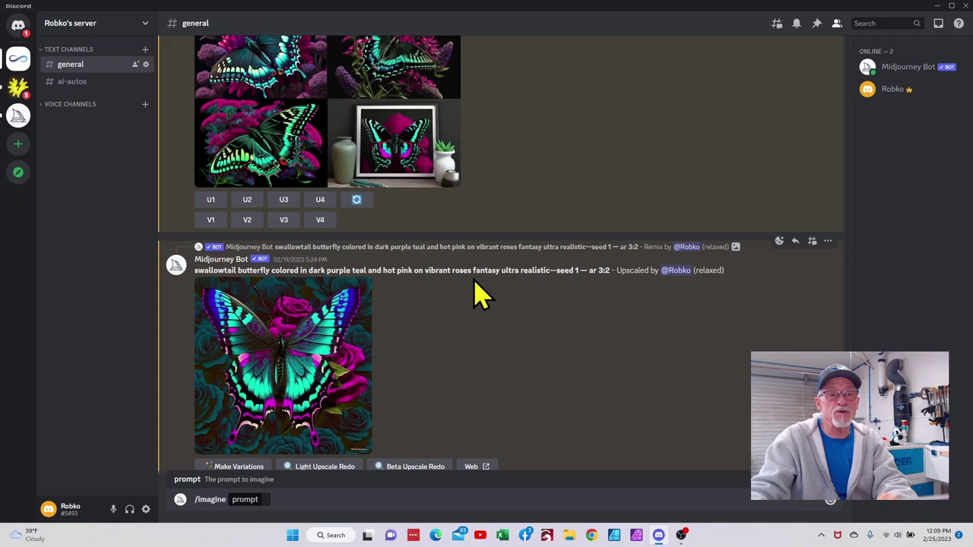
click(313, 366)
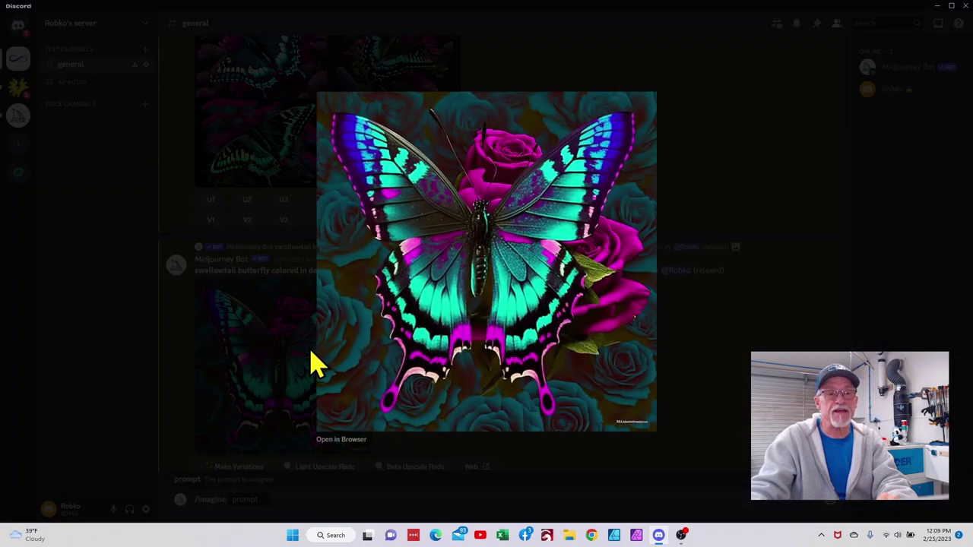
click(221, 300)
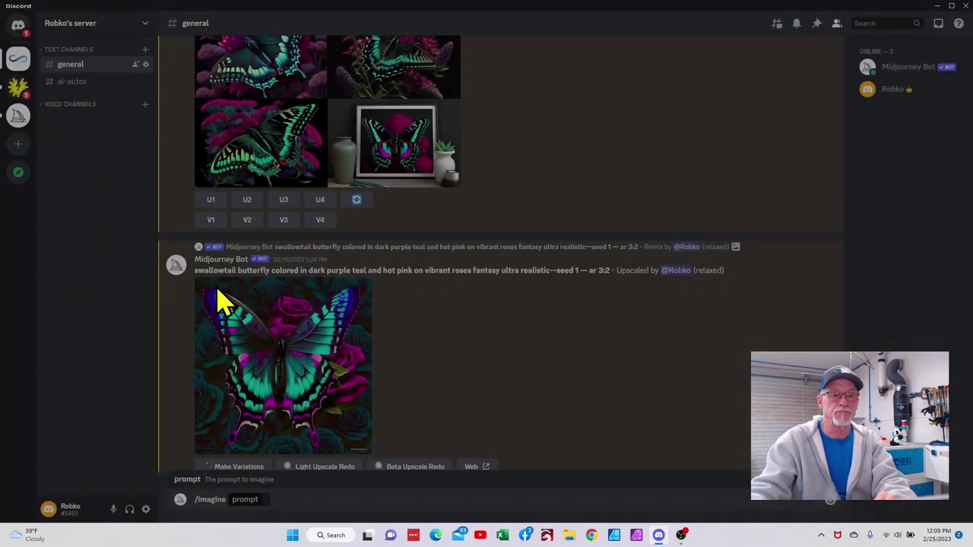
View the "fantasy beagle pup in Mom's arms" grid and its upscaled second image enlarged, and bring up the wolf head logo
scroll(327, 295, down, 5)
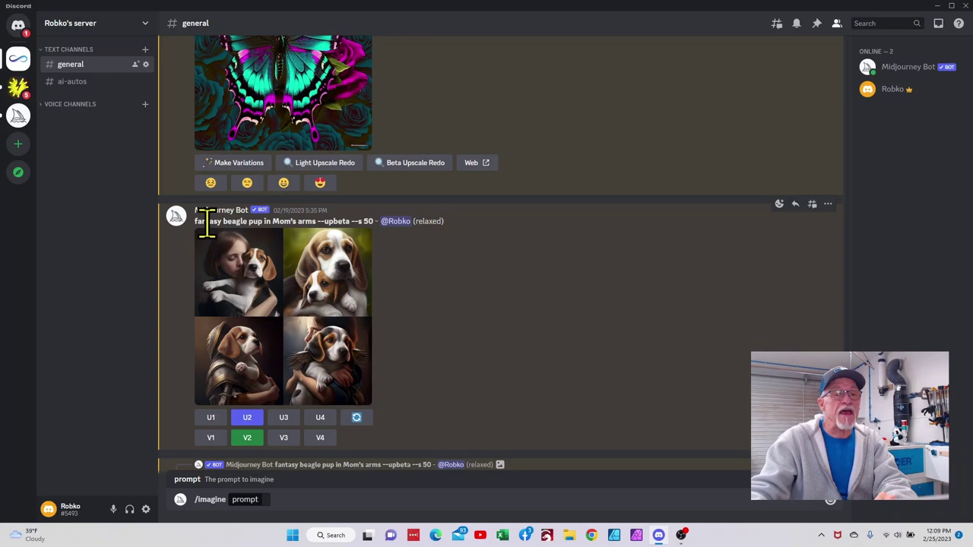
click(293, 338)
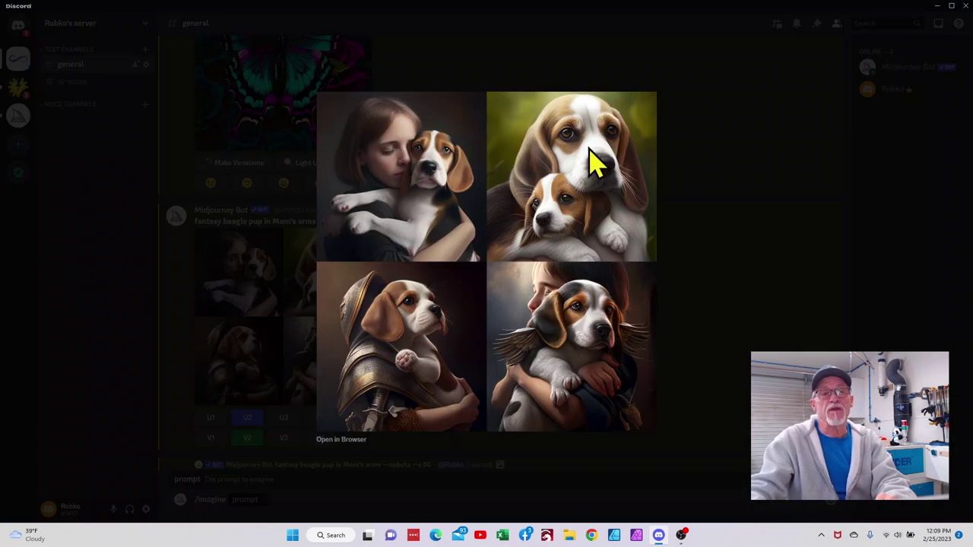
click(696, 285)
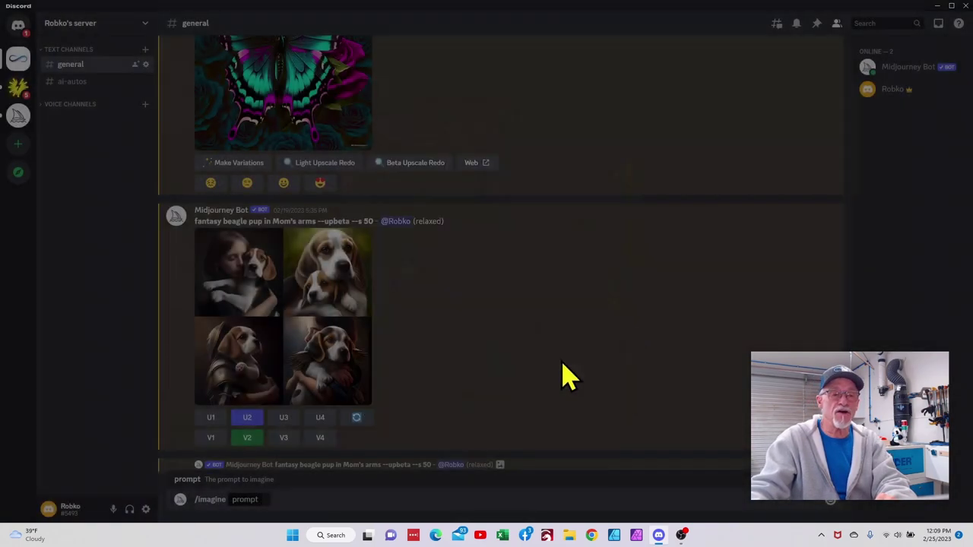
scroll(380, 334, down, 4)
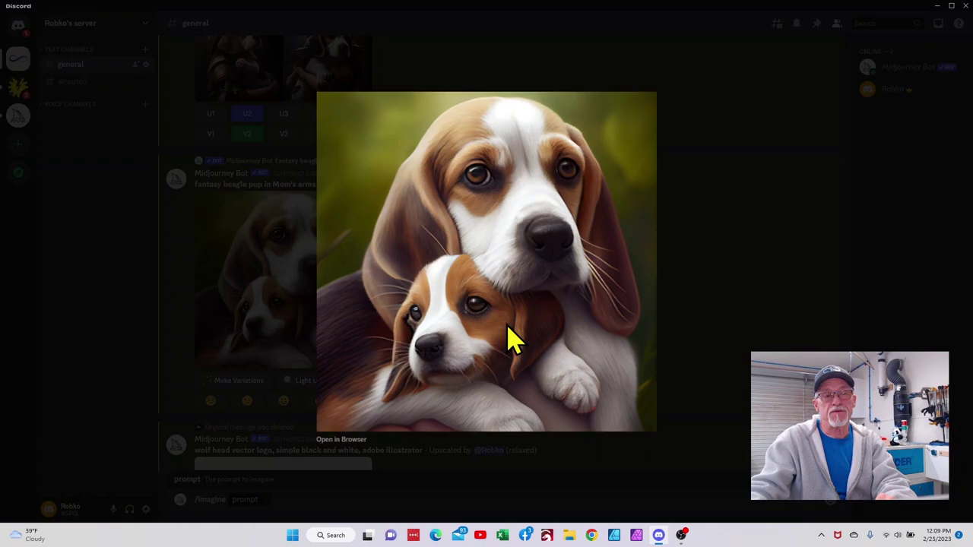
click(223, 297)
scroll(365, 363, down, 4)
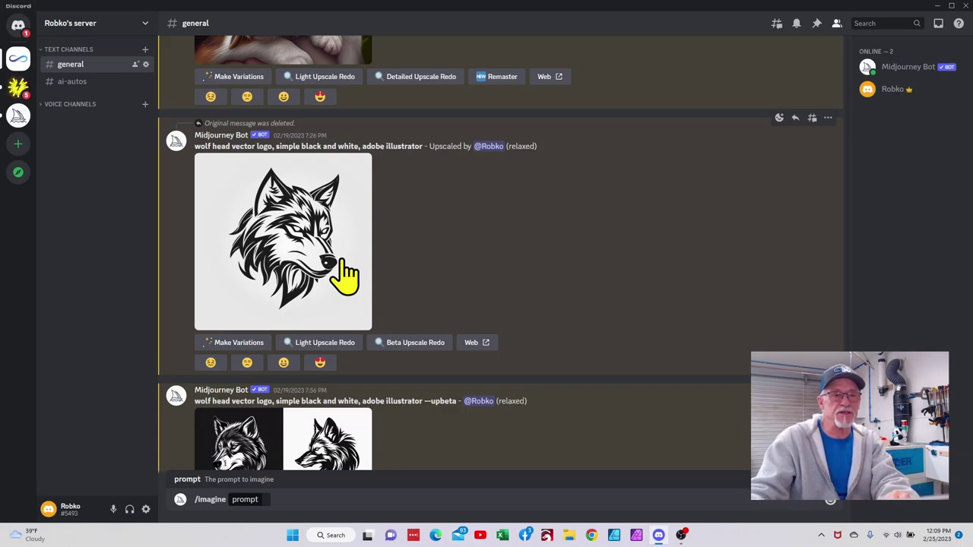
View the upscaled wolf head vector logo and the --upbeta wolf head grid enlarged, closing each one
scroll(343, 272, down, 4)
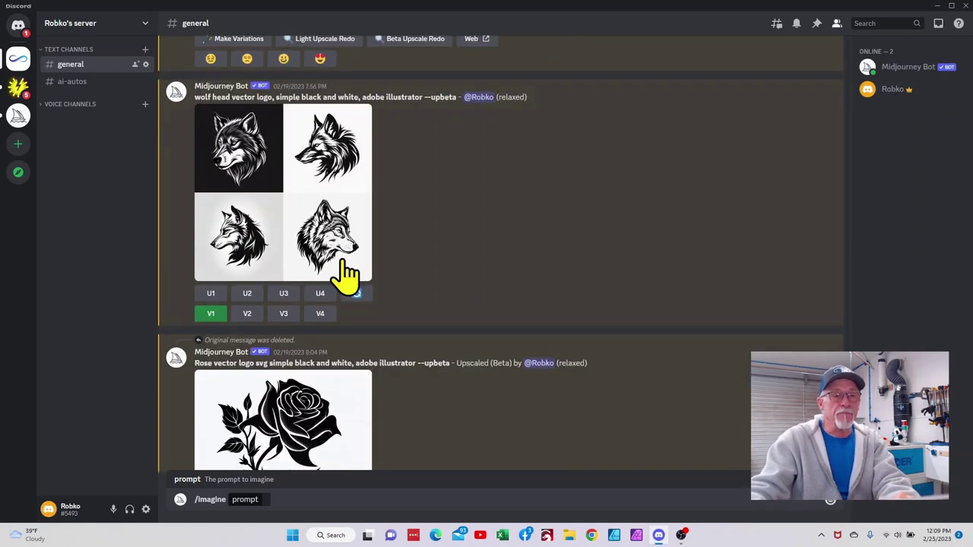
scroll(343, 271, up, 4)
click(315, 282)
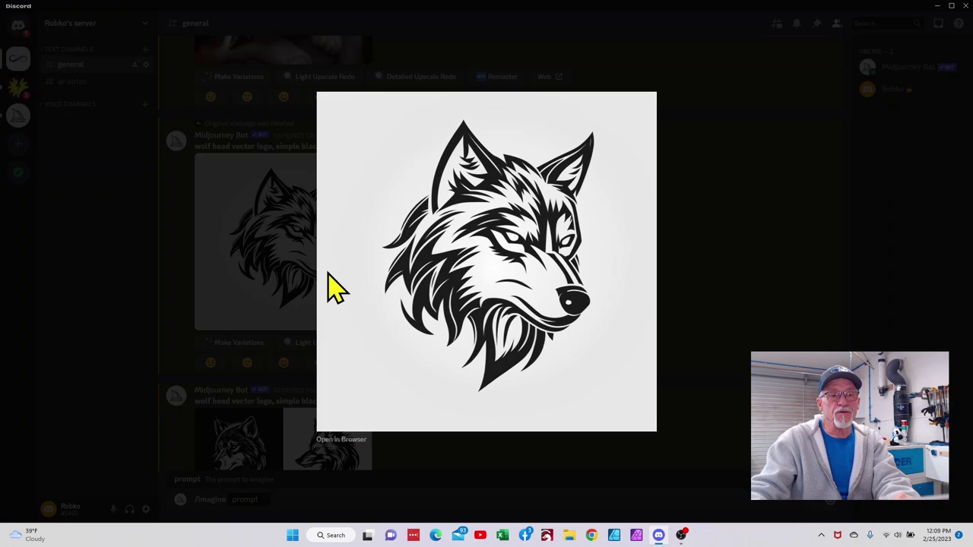
click(247, 278)
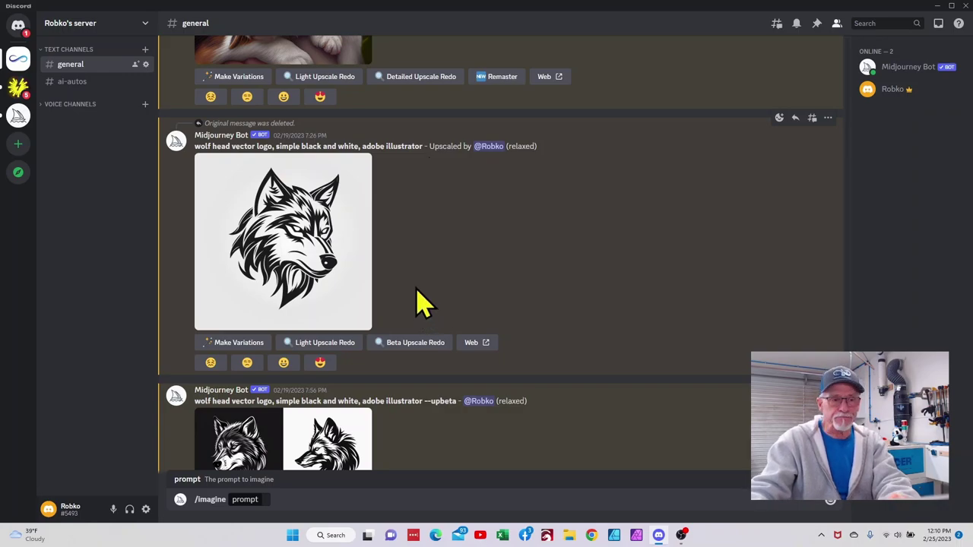
click(327, 456)
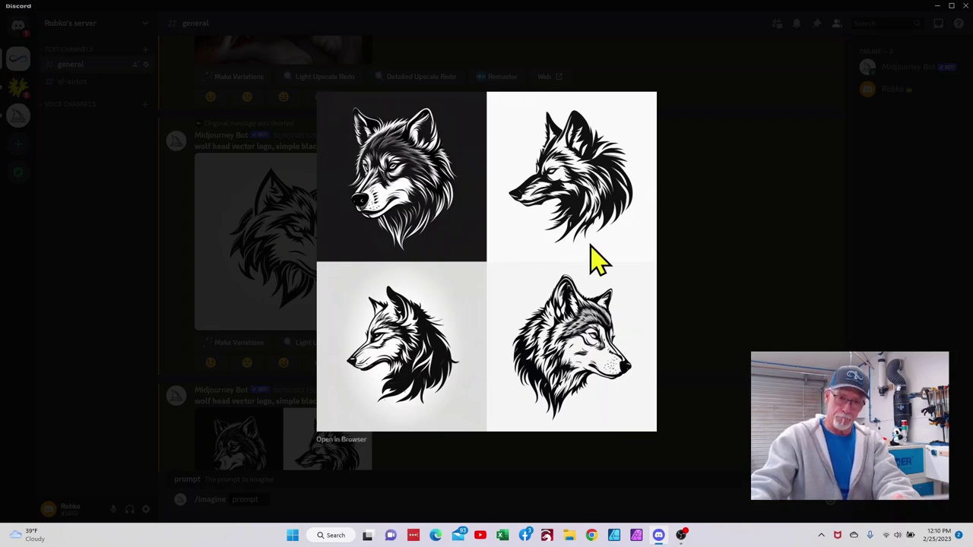
click(175, 291)
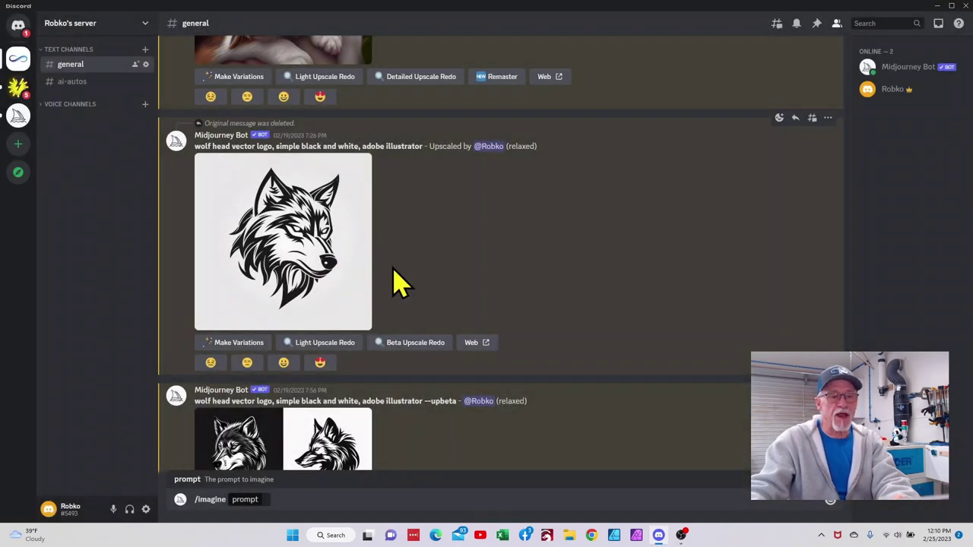
Look past the rose logo and electric lineman images, and view the yellow lab puppy grid and its upscaled image enlarged, closing each
scroll(399, 282, down, 4)
scroll(399, 283, down, 4)
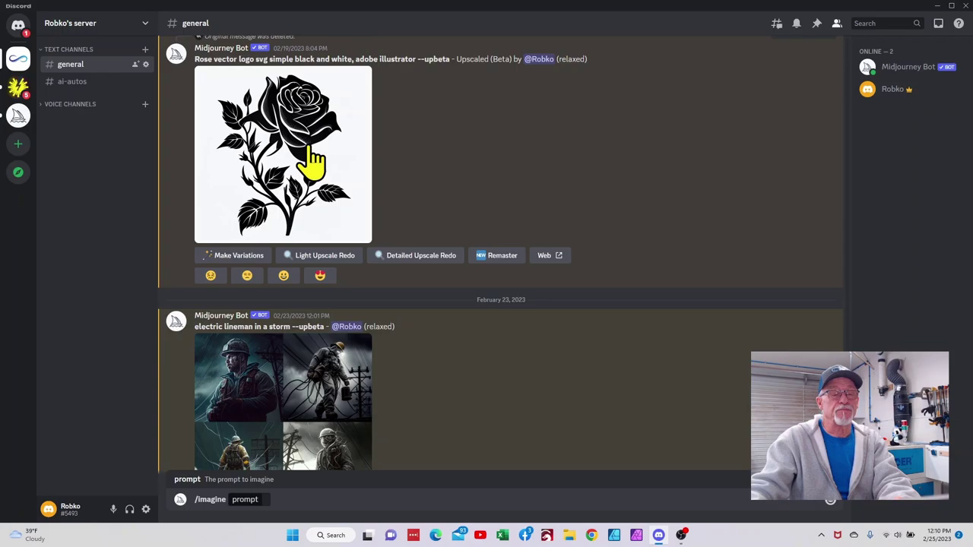
scroll(414, 201, down, 4)
scroll(414, 202, down, 8)
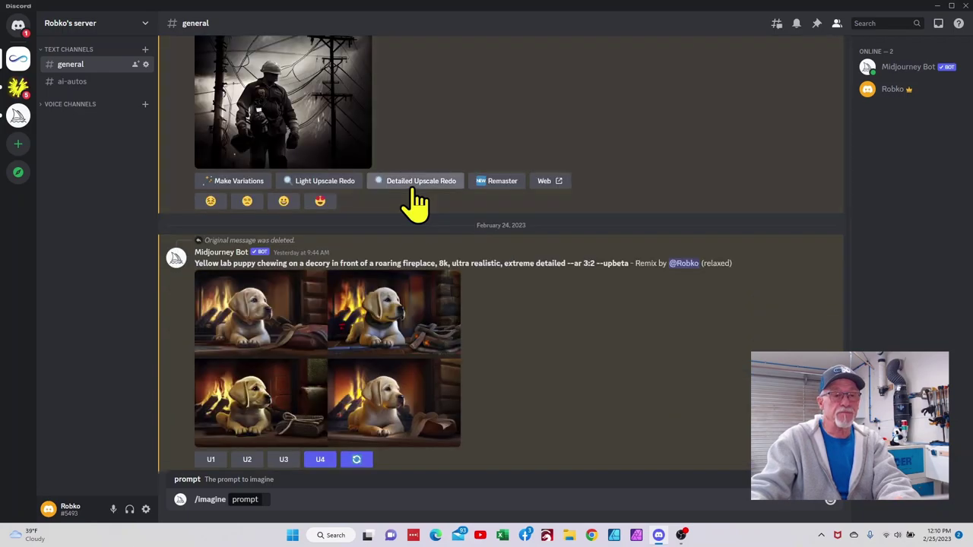
scroll(414, 201, up, 4)
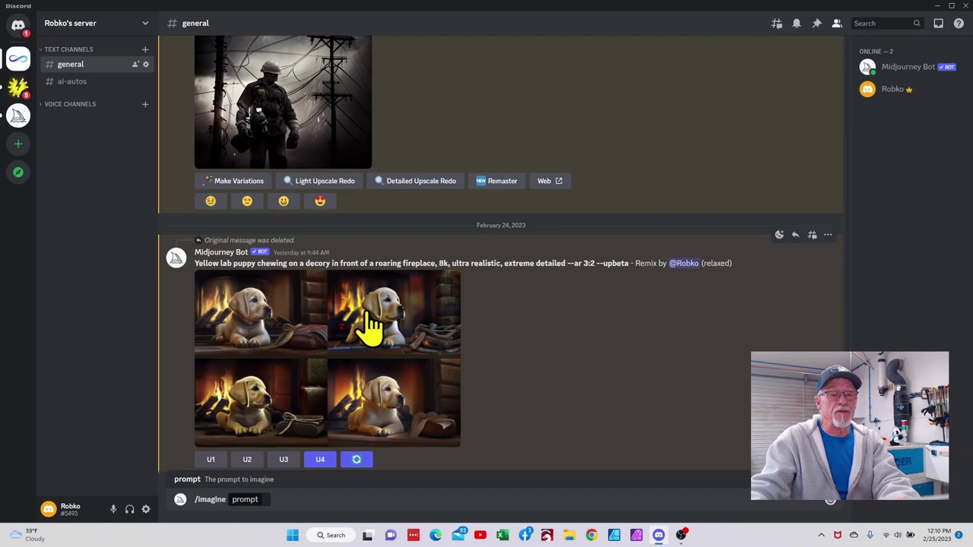
click(400, 404)
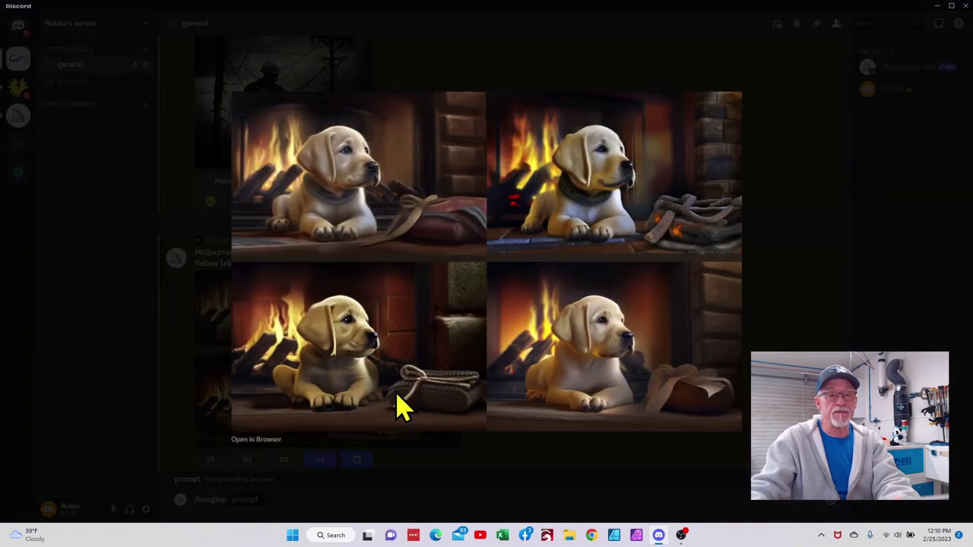
click(129, 287)
click(306, 314)
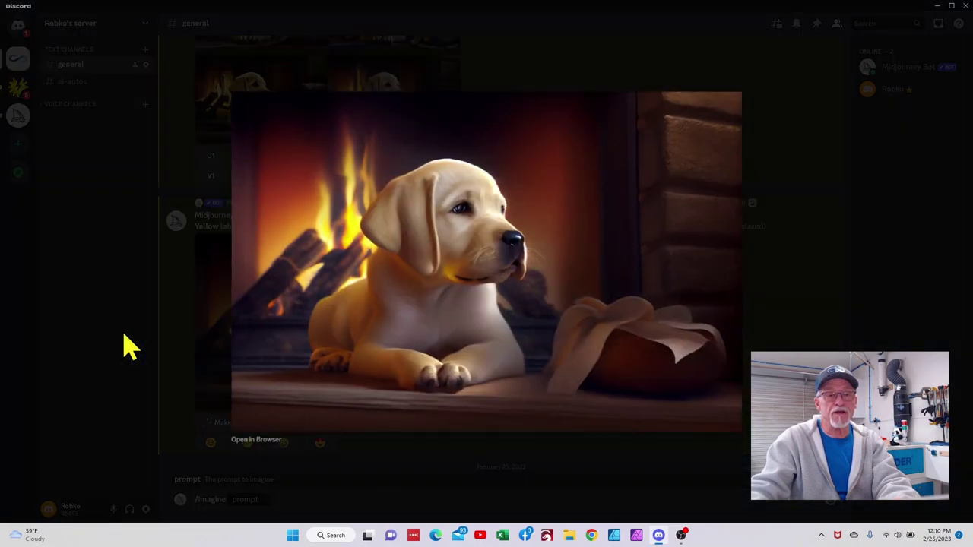
click(152, 283)
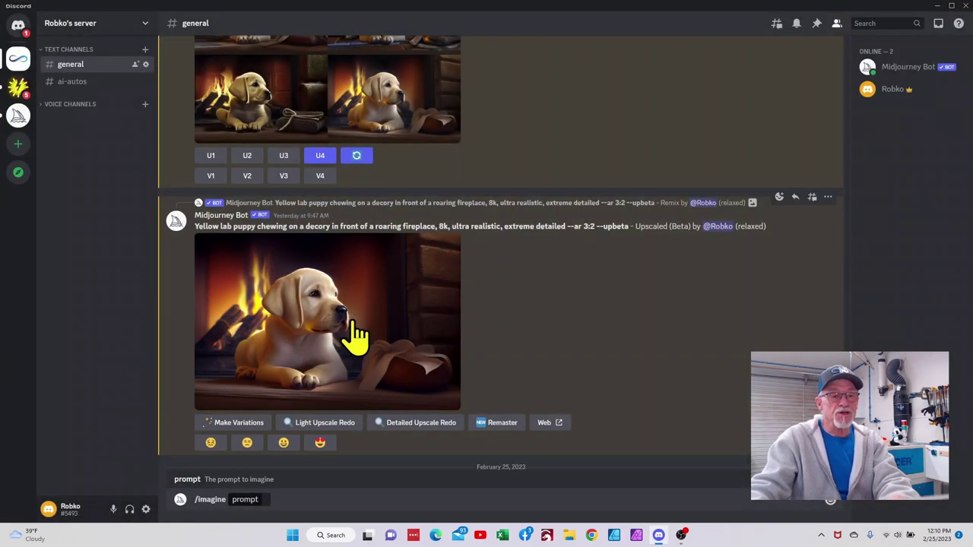
View the original watercolor grid of the little girl with an easter basket enlarged and return to the channel
scroll(350, 335, down, 4)
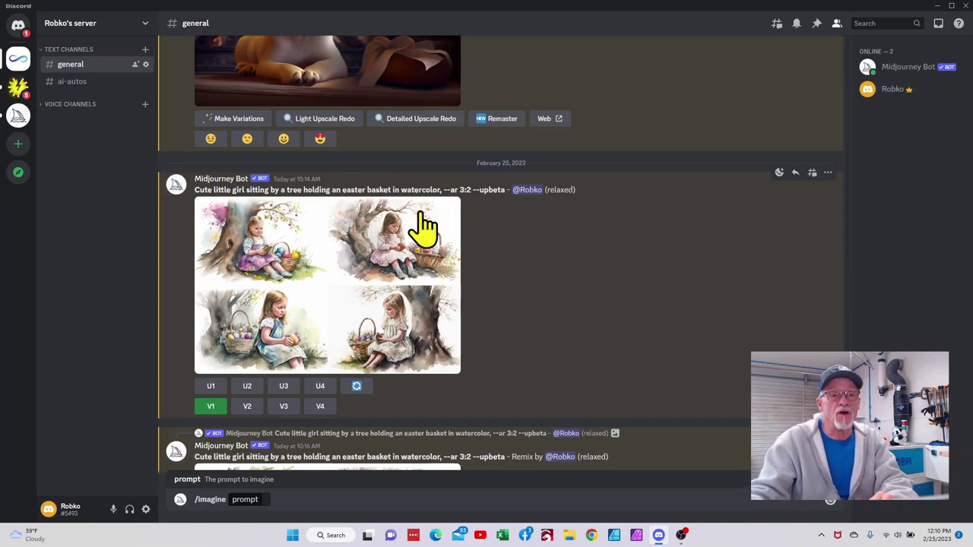
click(346, 273)
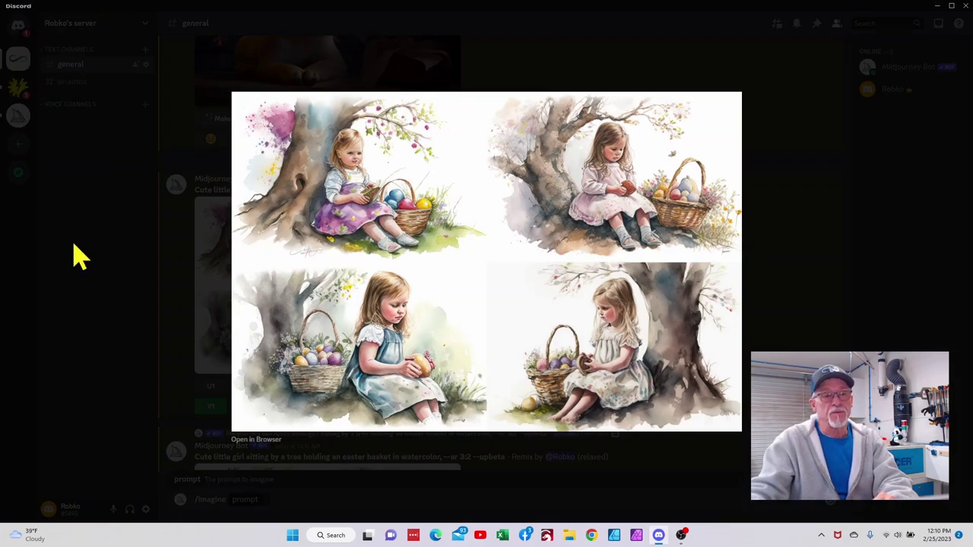
click(137, 277)
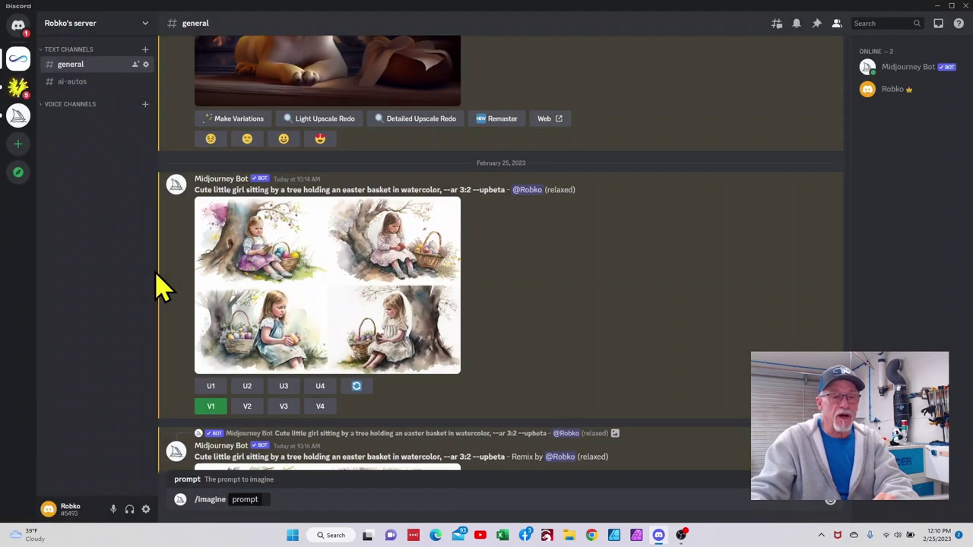
Look over the easter basket girl remix grids, view the upscaled watercolor image enlarged, and close it
scroll(260, 294, down, 5)
scroll(261, 294, down, 3)
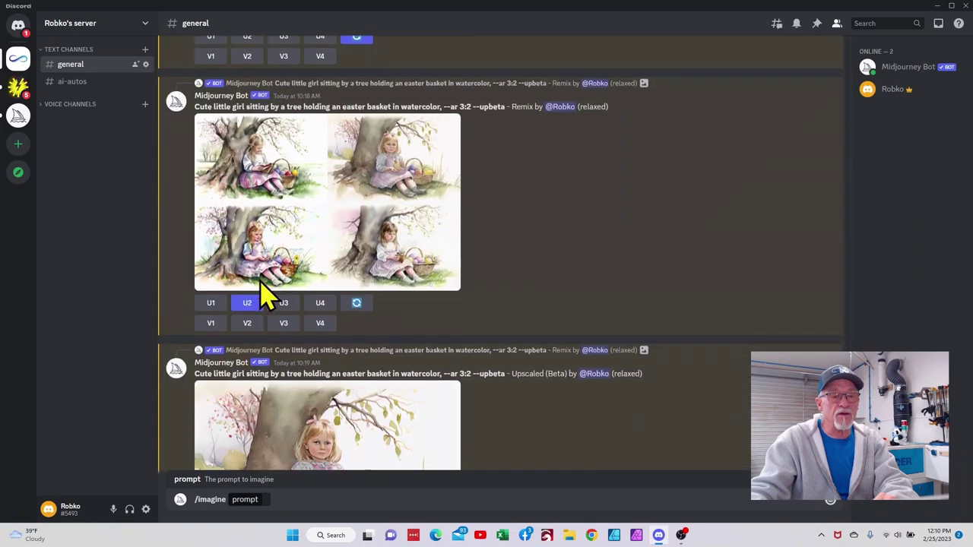
click(314, 322)
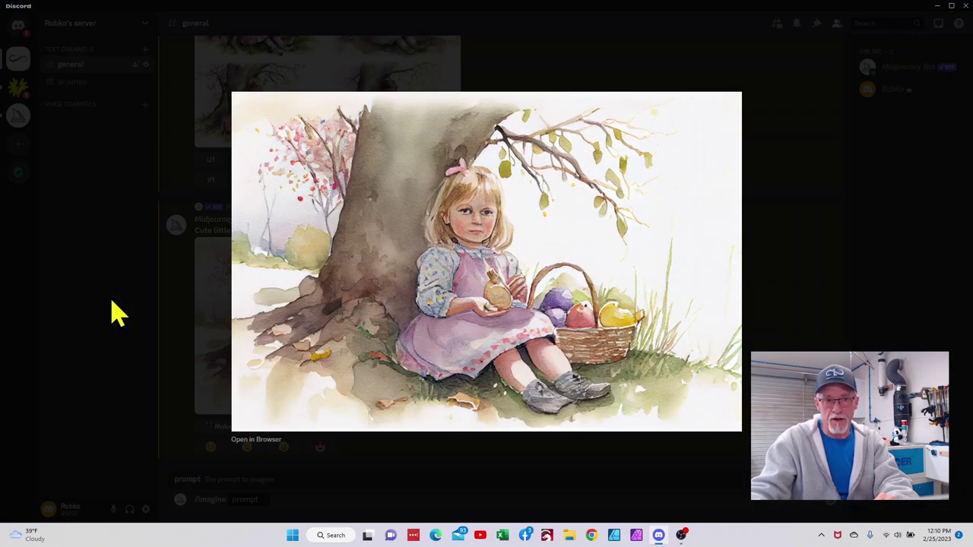
click(108, 237)
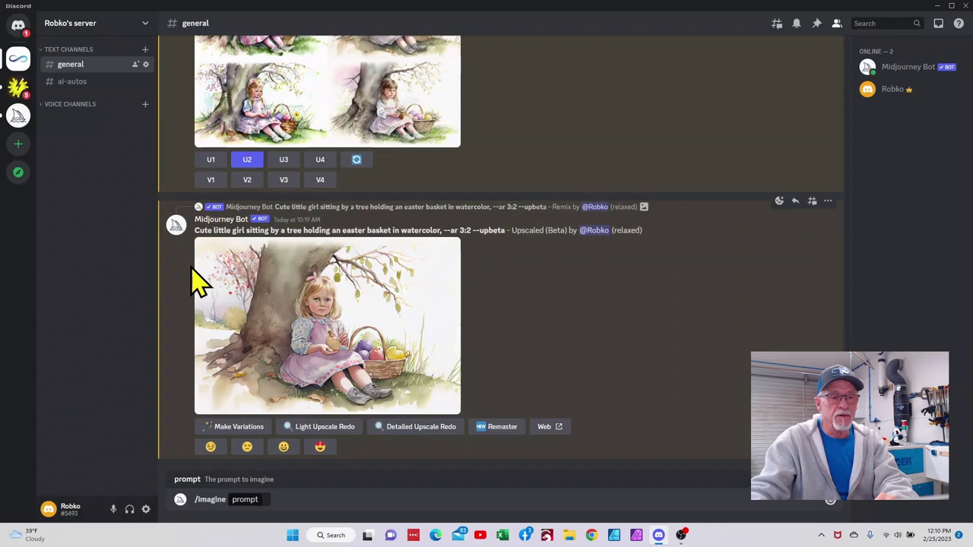